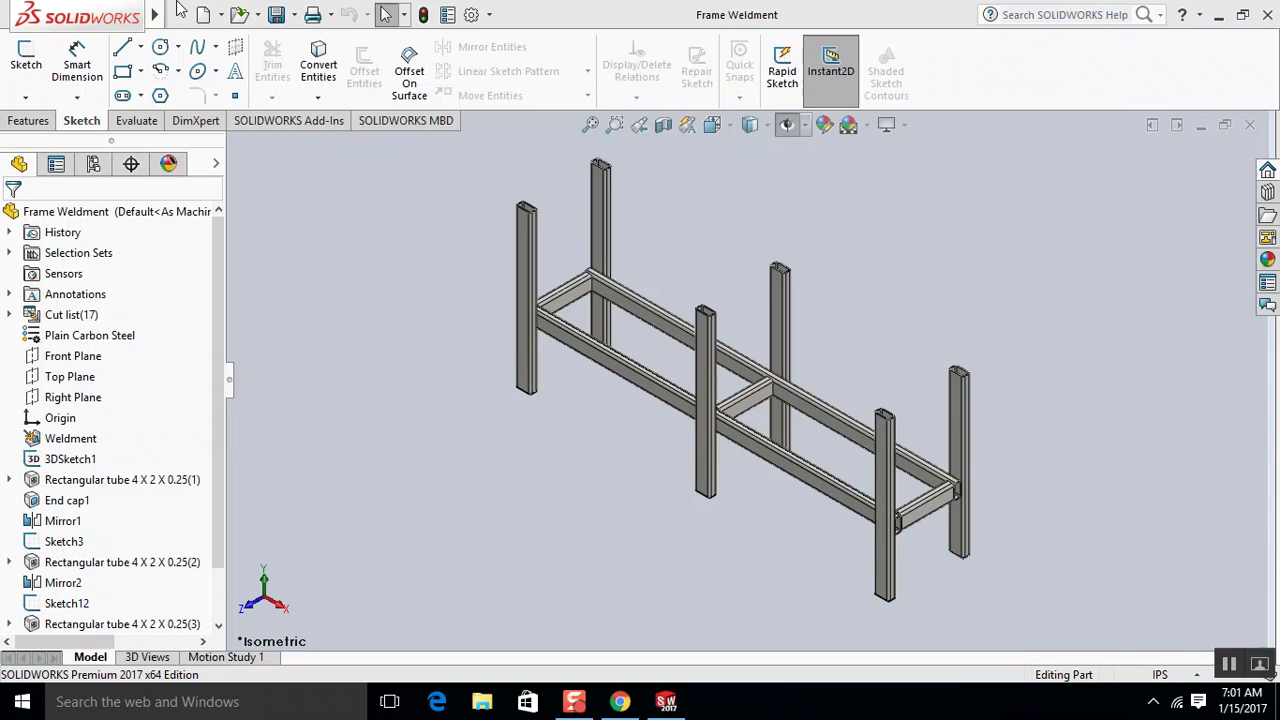
- Open System Options and turn off thumbnail graphics in Windows Explorer
mouse_move(155, 14)
left_click(329, 14)
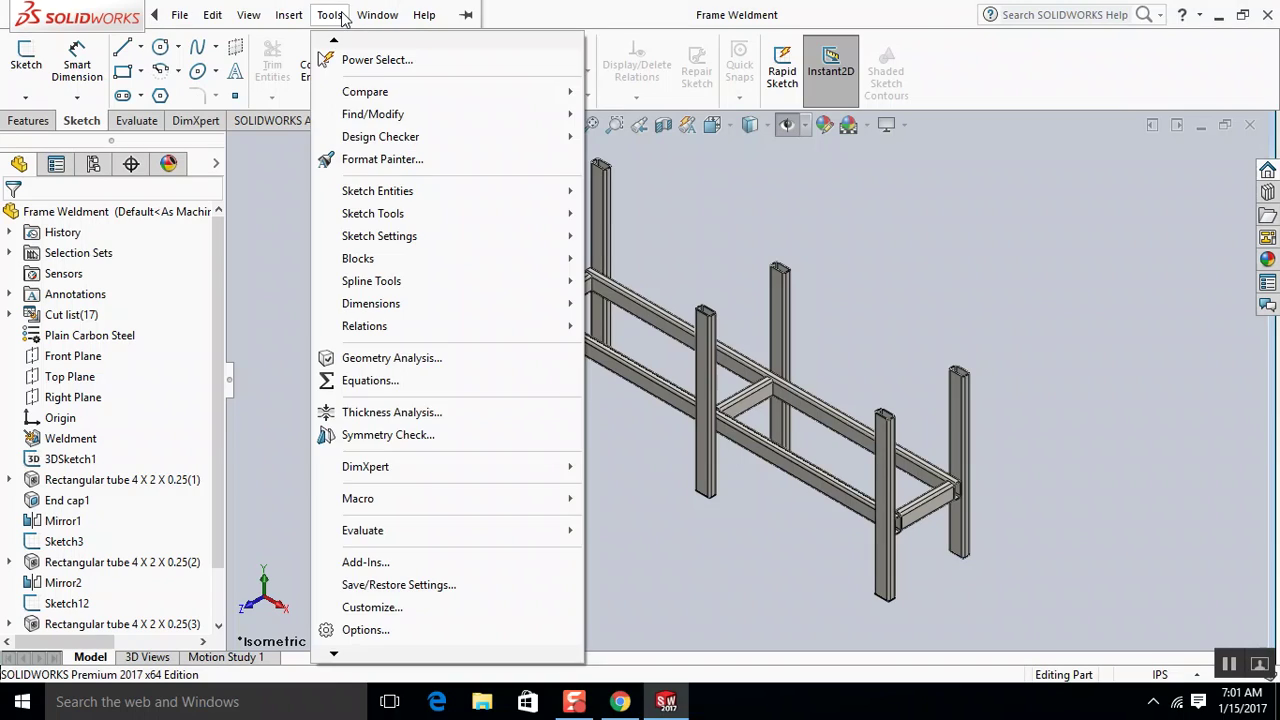
left_click(415, 632)
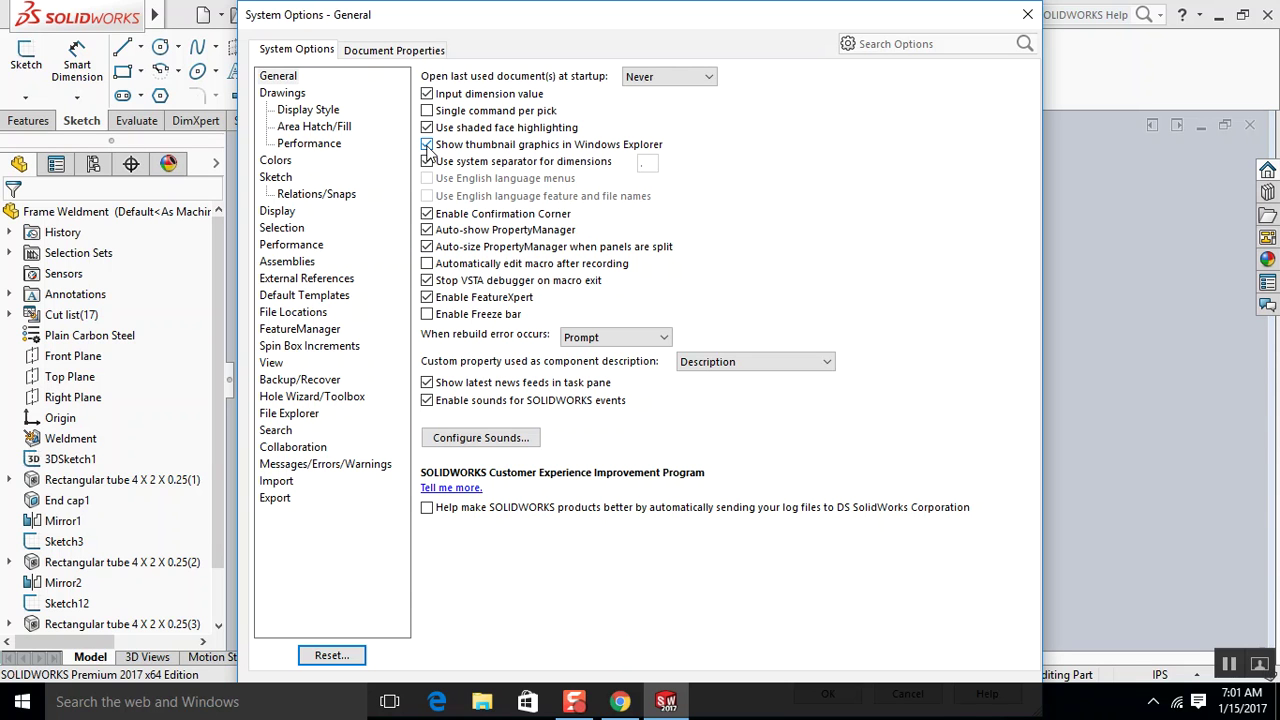
left_click(427, 145)
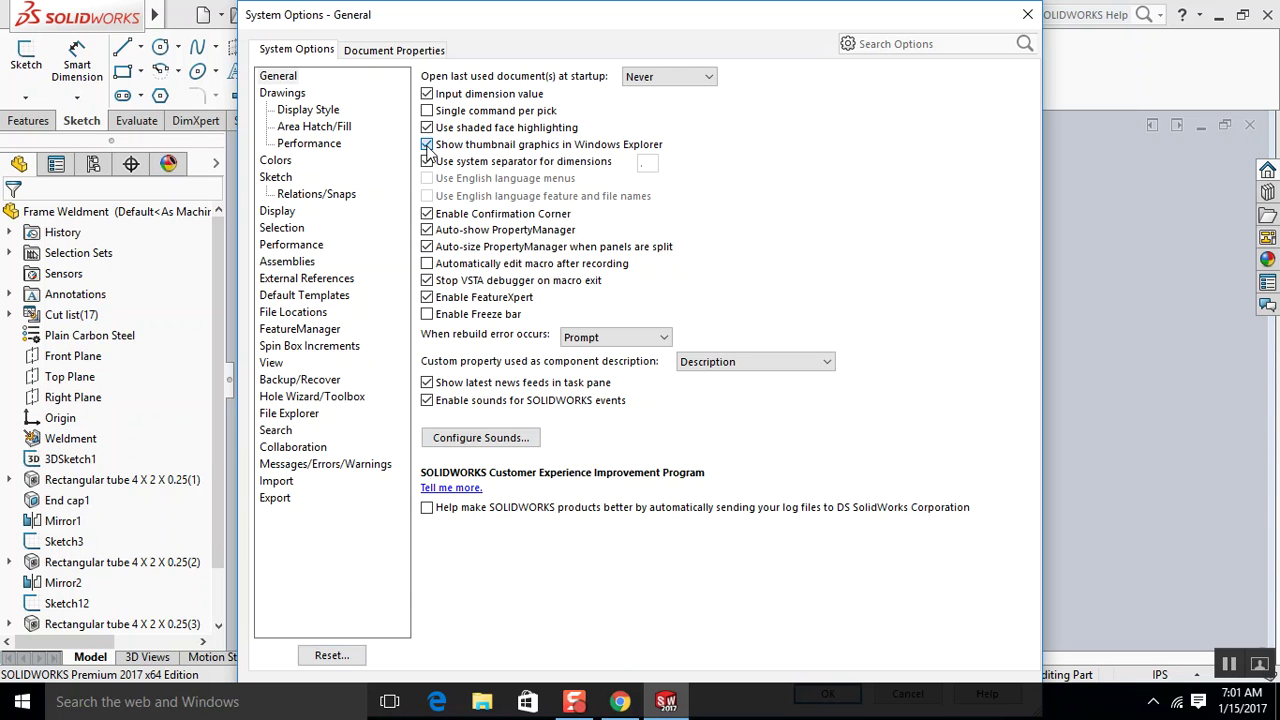
- Enable the Freeze bar, turn off task-pane news feeds, and go to the Drawings page
left_click(428, 315)
left_click(427, 383)
left_click(428, 385)
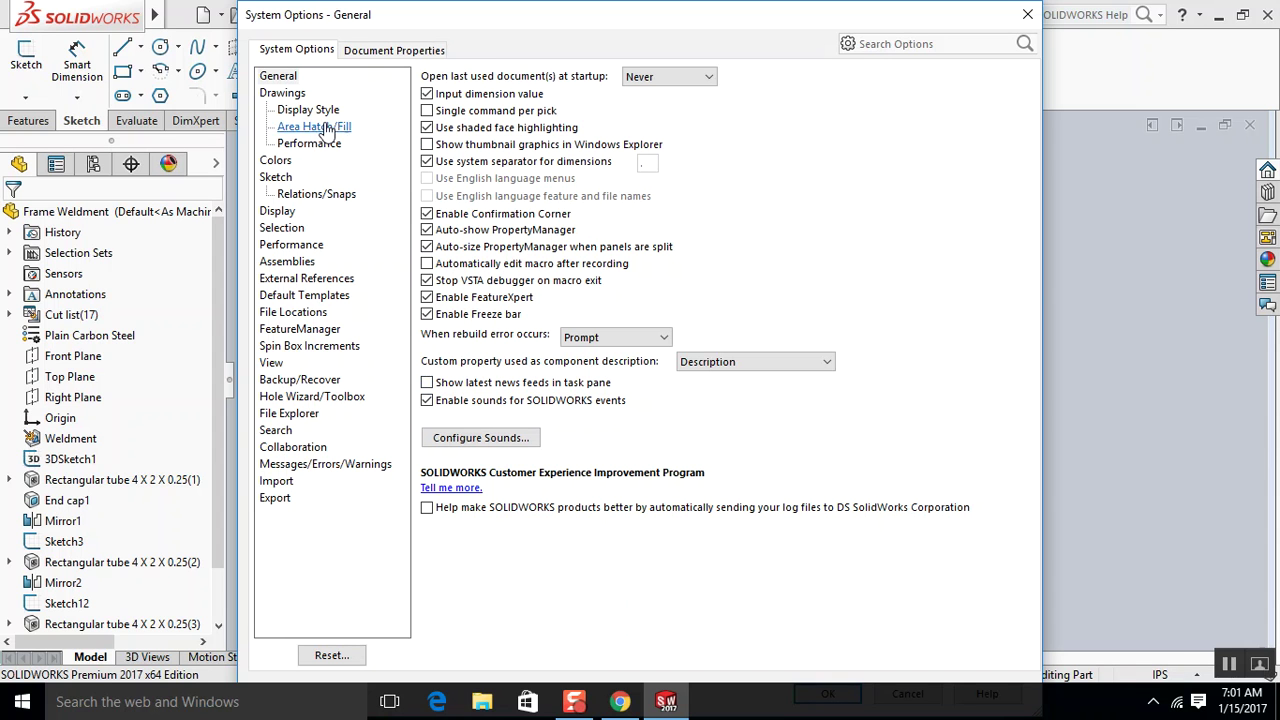
left_click(288, 96)
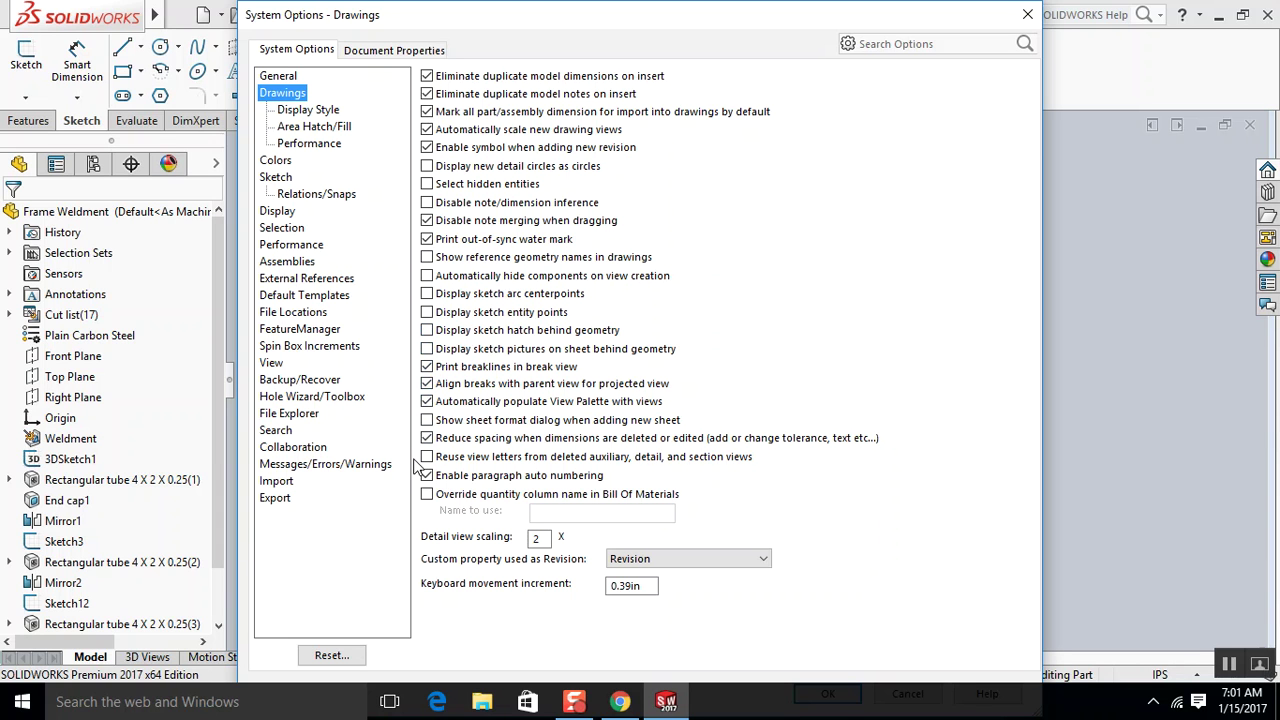
- Stop showing contents while dragging drawing views and use Draft quality for wireframe and hidden edges
left_click(310, 144)
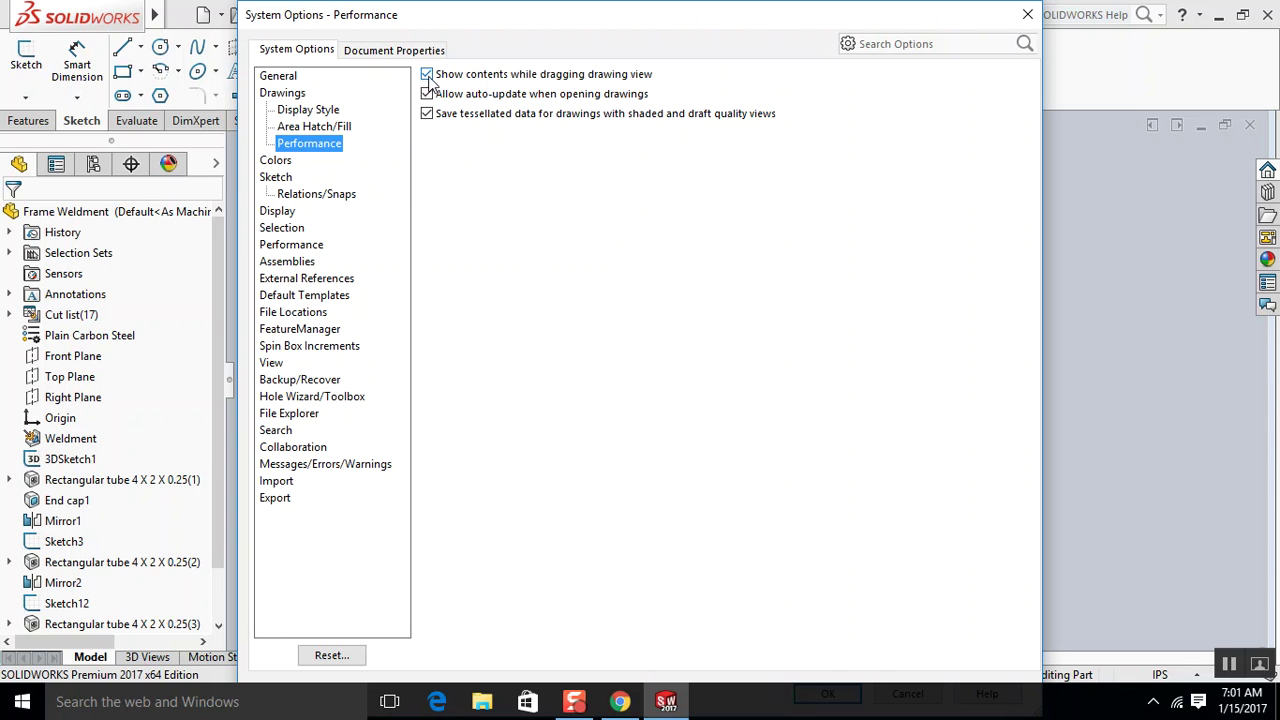
left_click(428, 76)
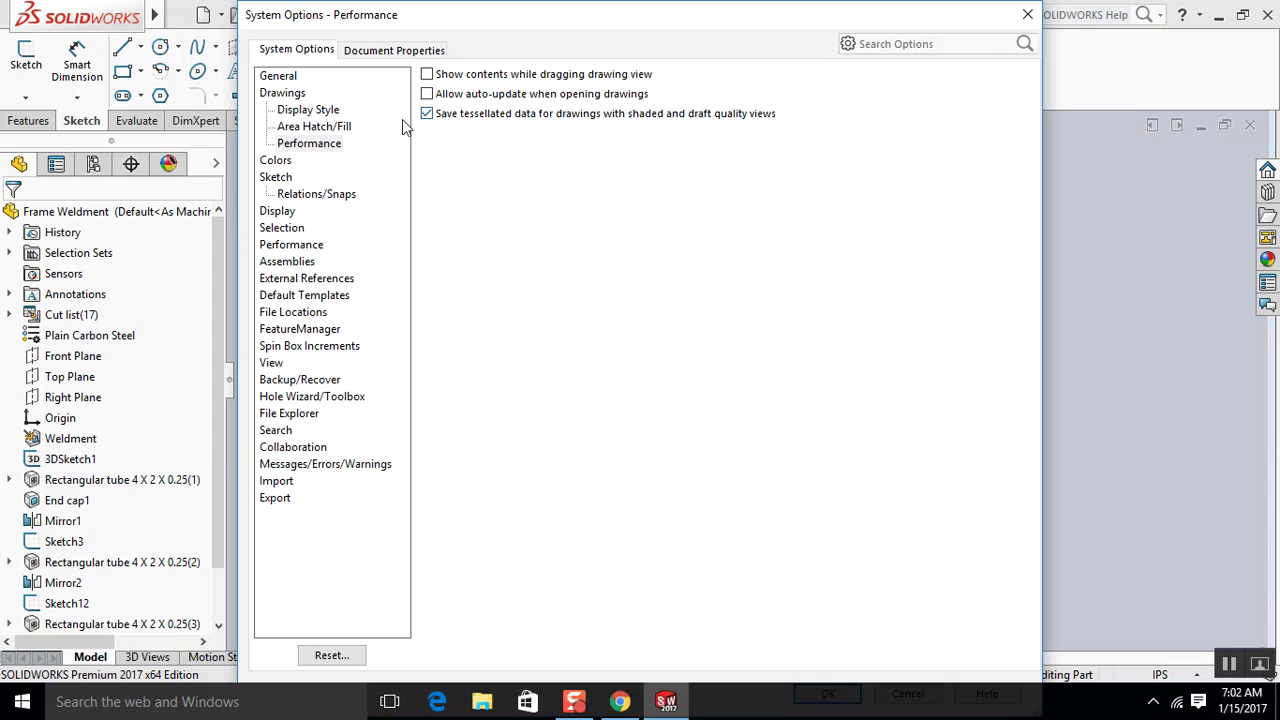
left_click(325, 110)
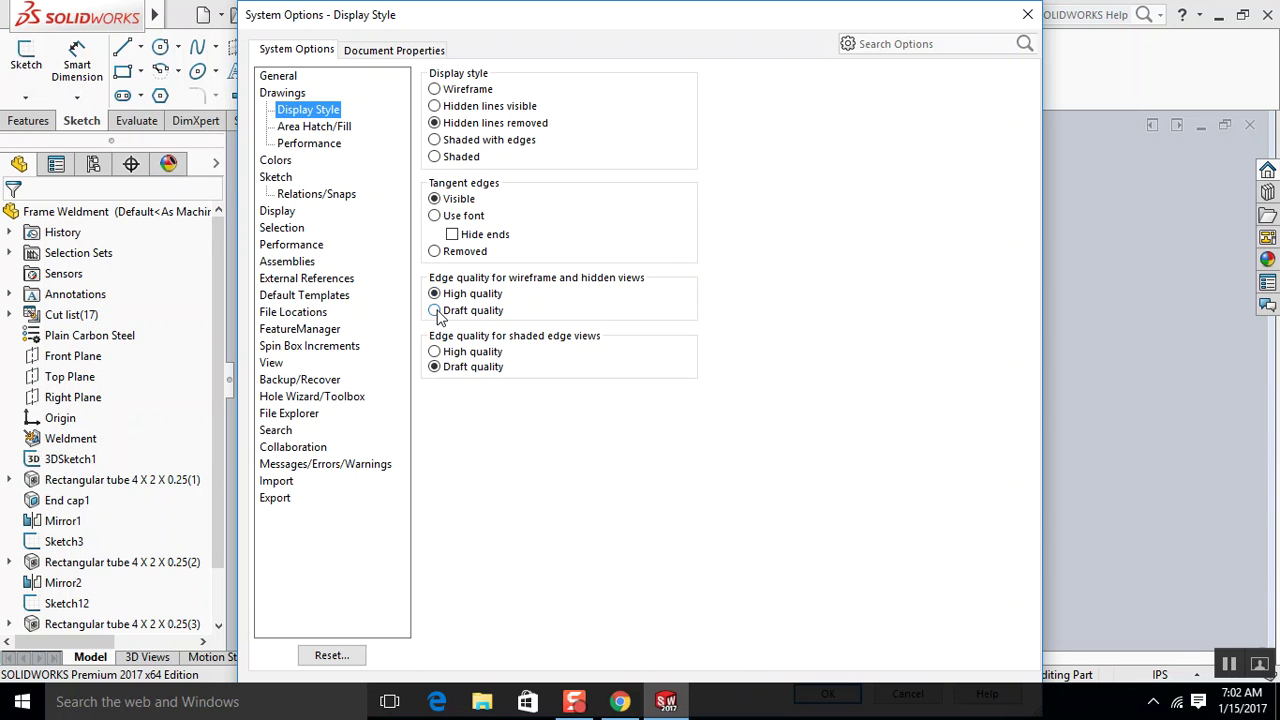
left_click(436, 312)
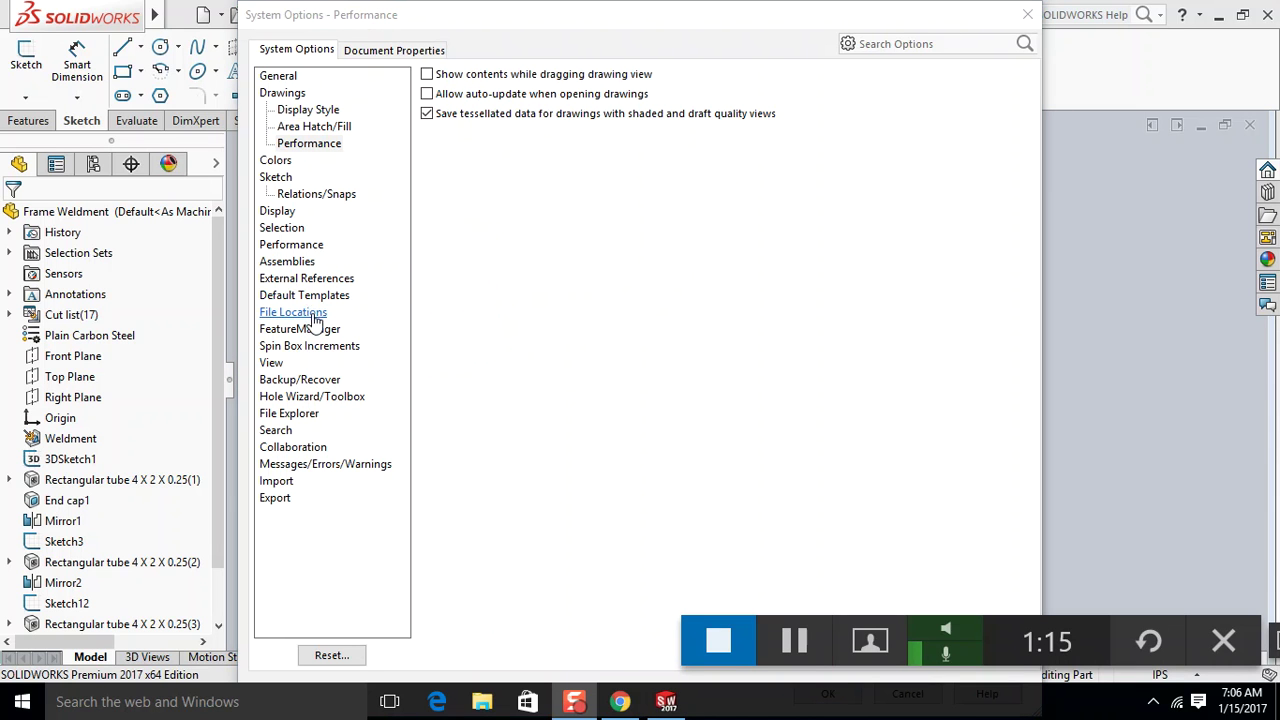
- On the Display page, choose Maintain assembly transparency for in-context edit and set anti-aliasing to None
left_click(290, 214)
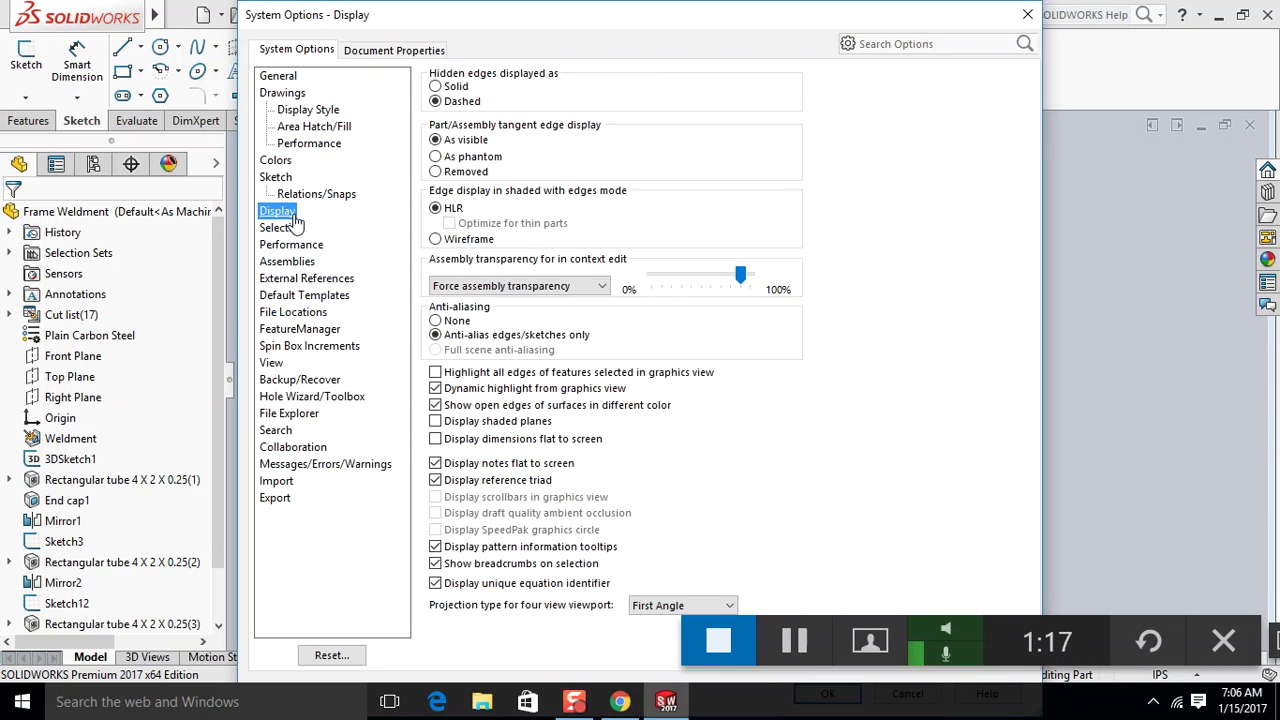
left_click(530, 289)
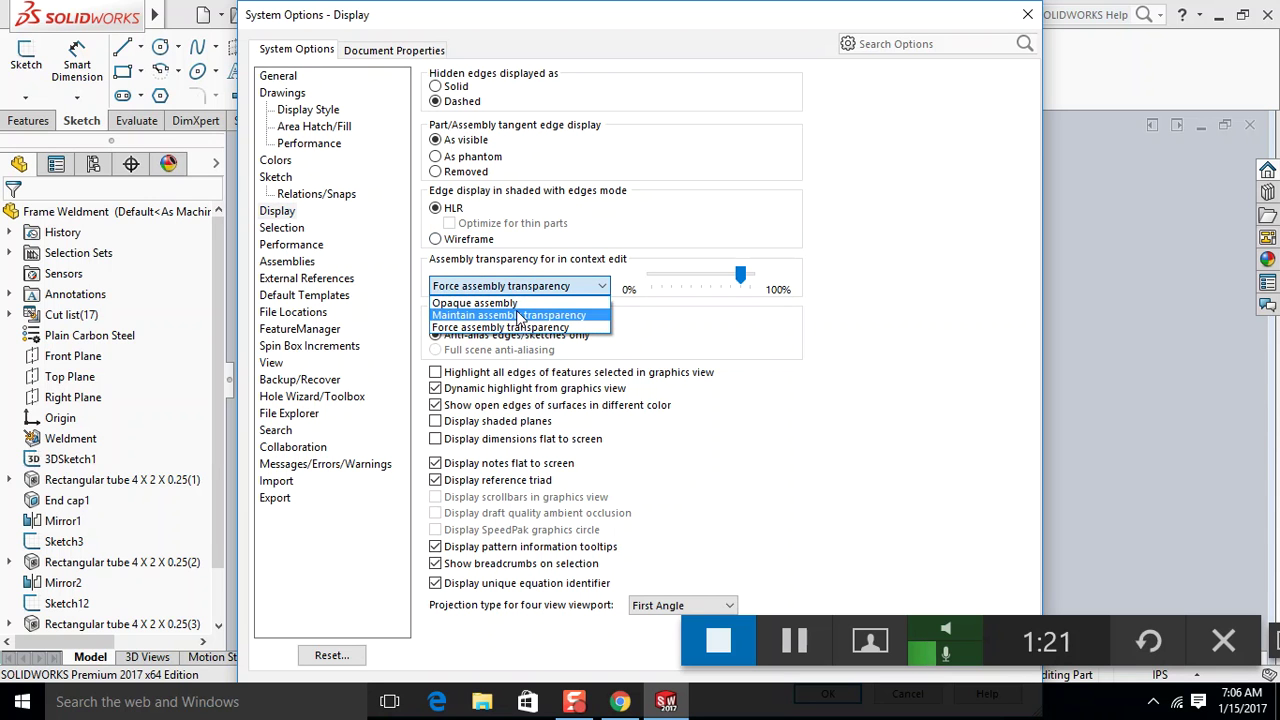
left_click(535, 315)
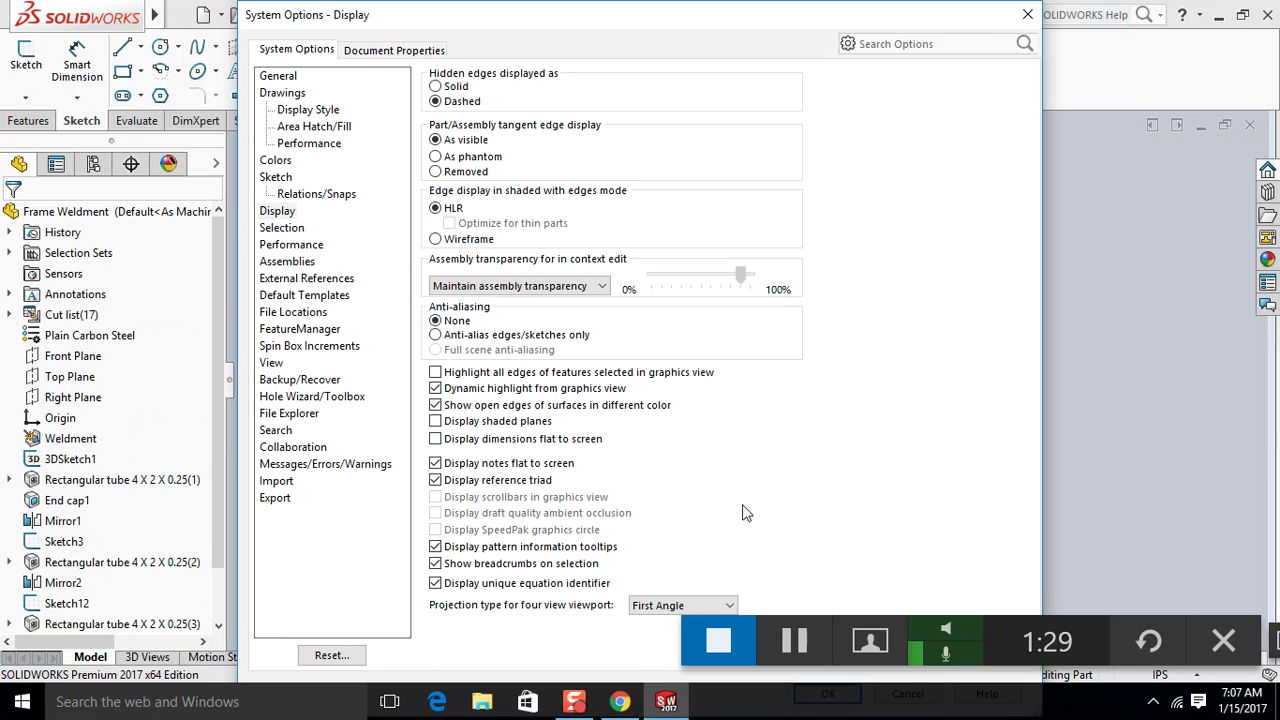
left_click(800, 641)
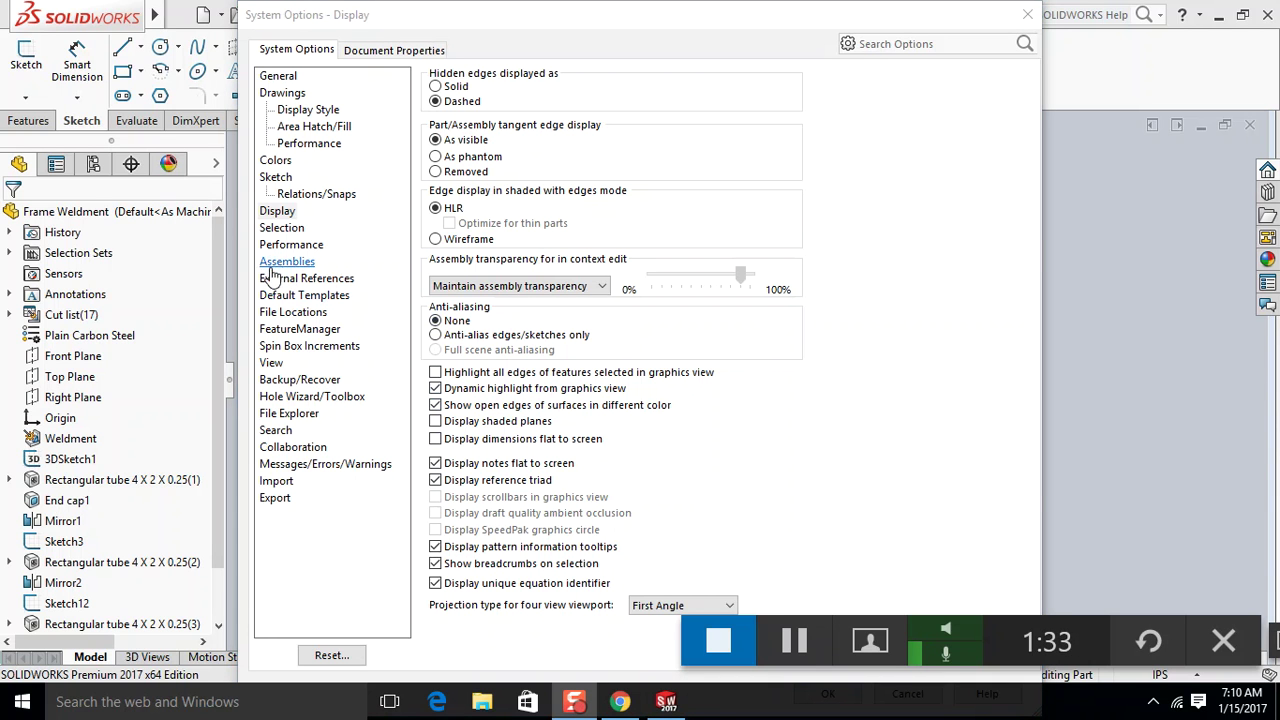
- On Performance, turn off high-quality transparency and level of detail, and load components lightweight with Indicate checking
left_click(292, 245)
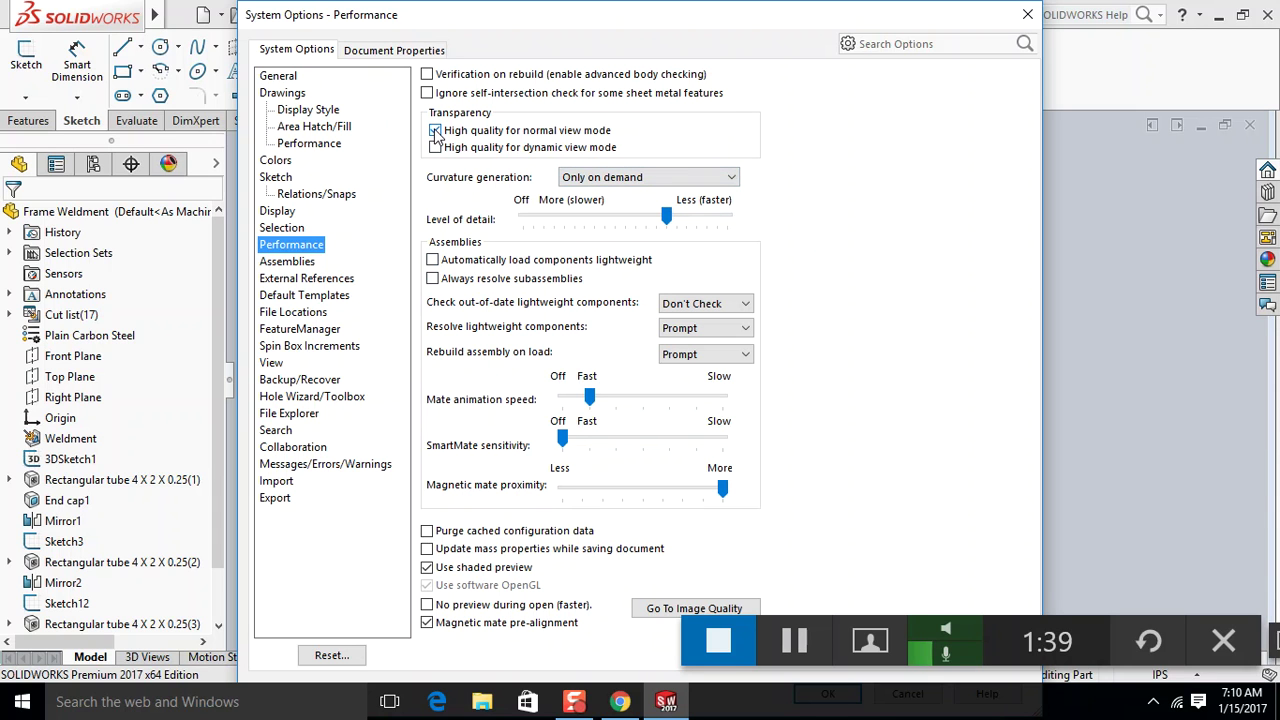
left_click(435, 131)
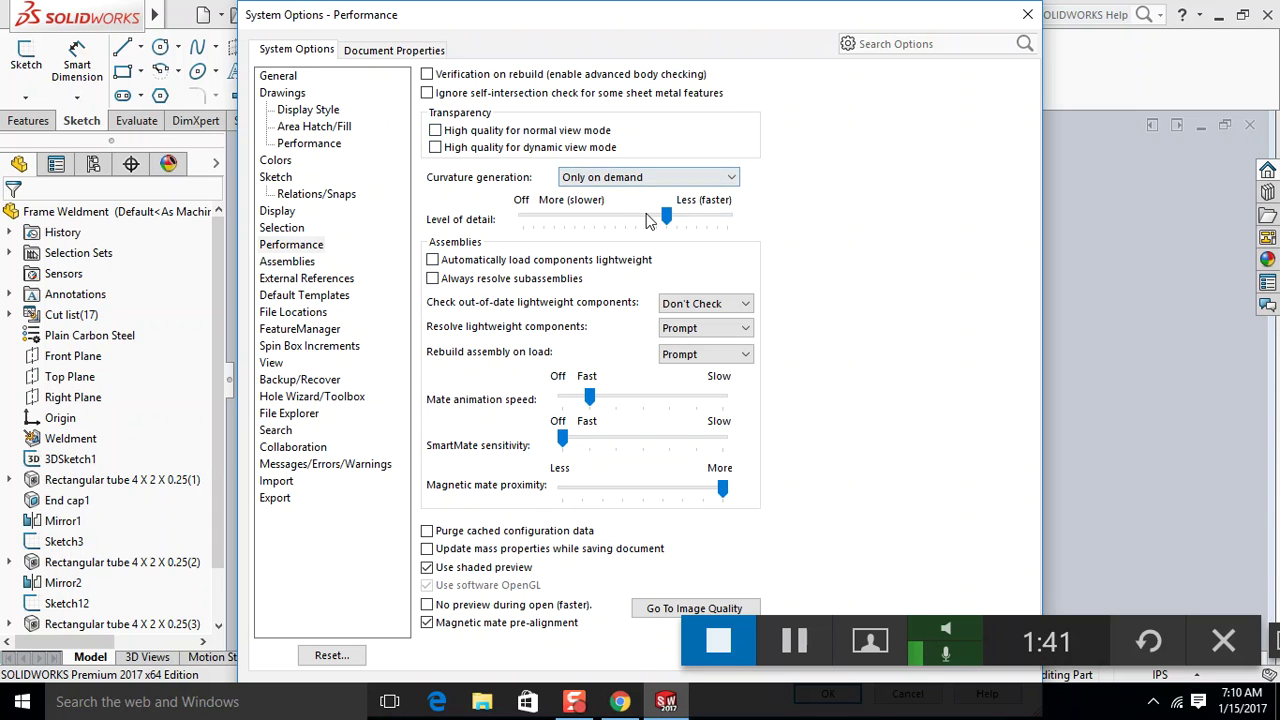
left_click_drag(663, 218, 520, 218)
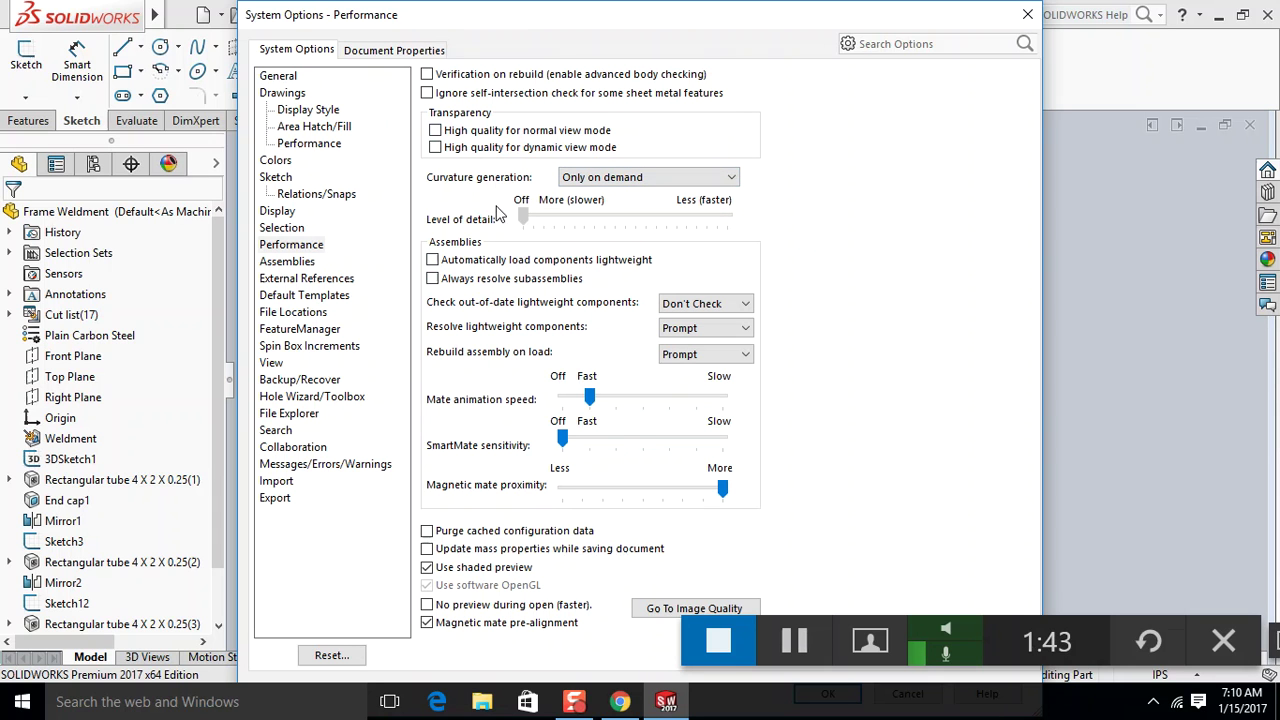
left_click(433, 260)
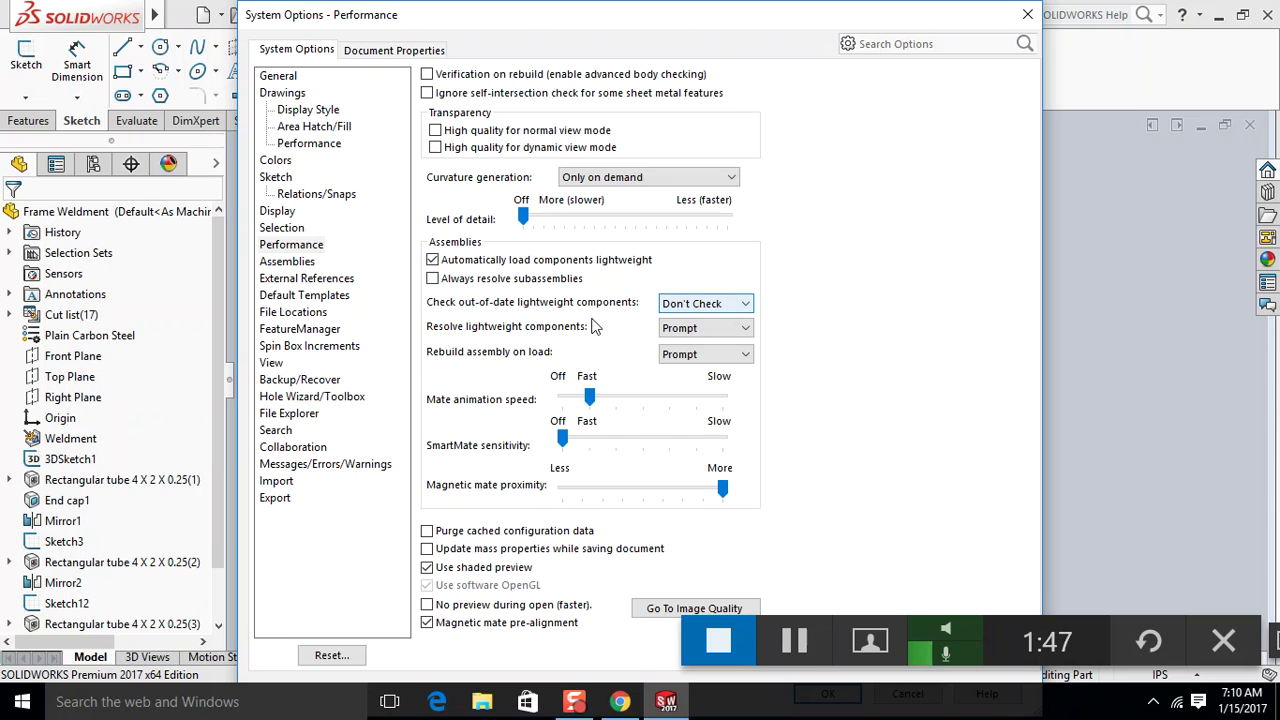
left_click(695, 304)
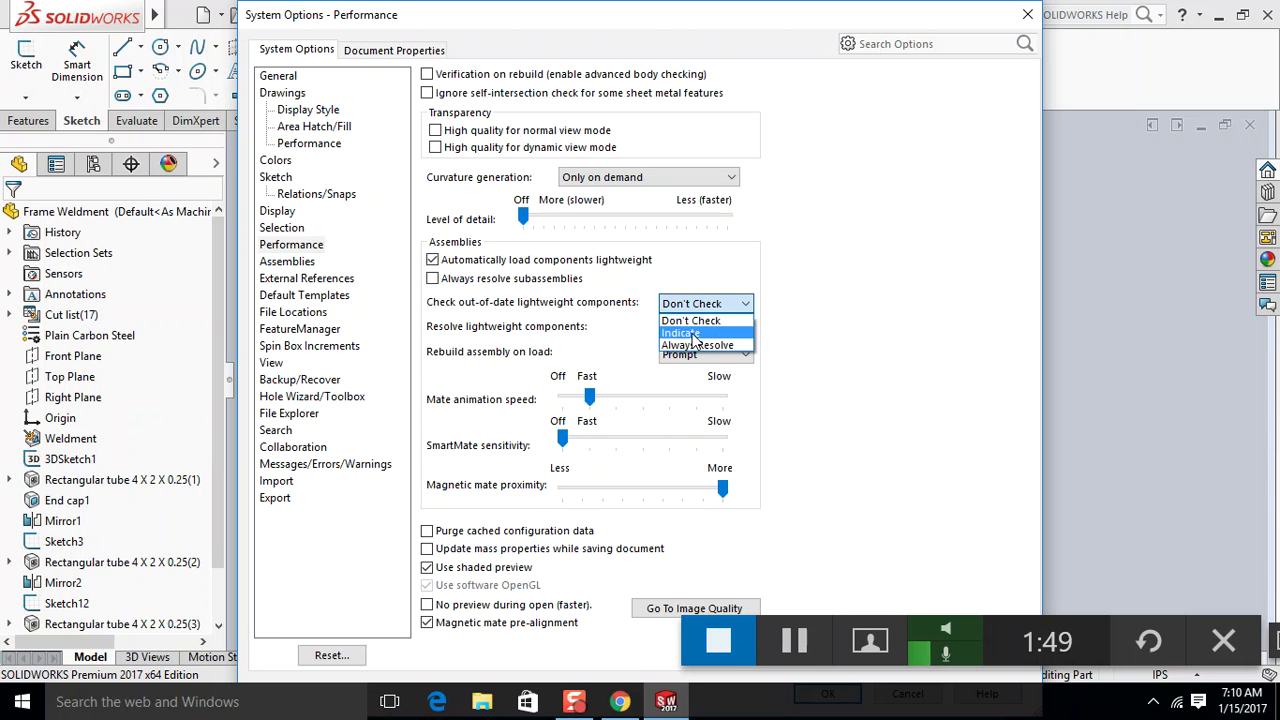
left_click(695, 334)
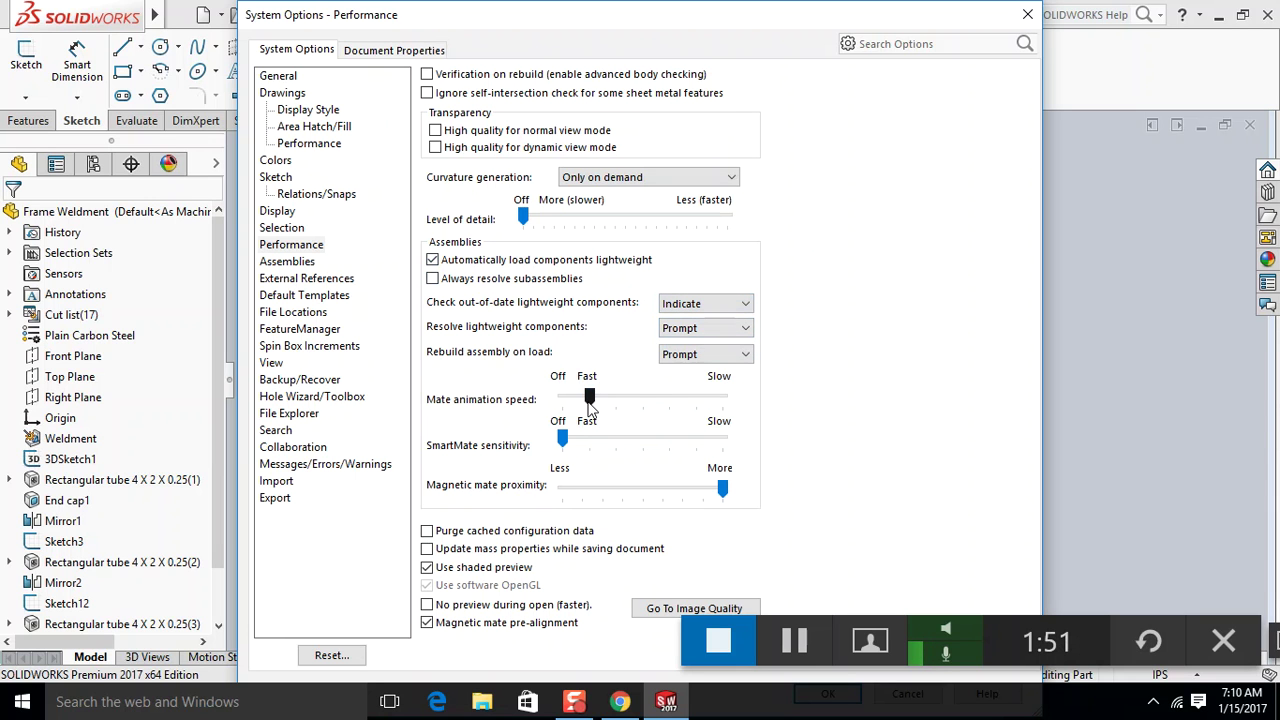
- Turn off mate animation and open previews, lower magnetic mate proximity, and show the Assemblies options
left_click_drag(588, 400, 562, 402)
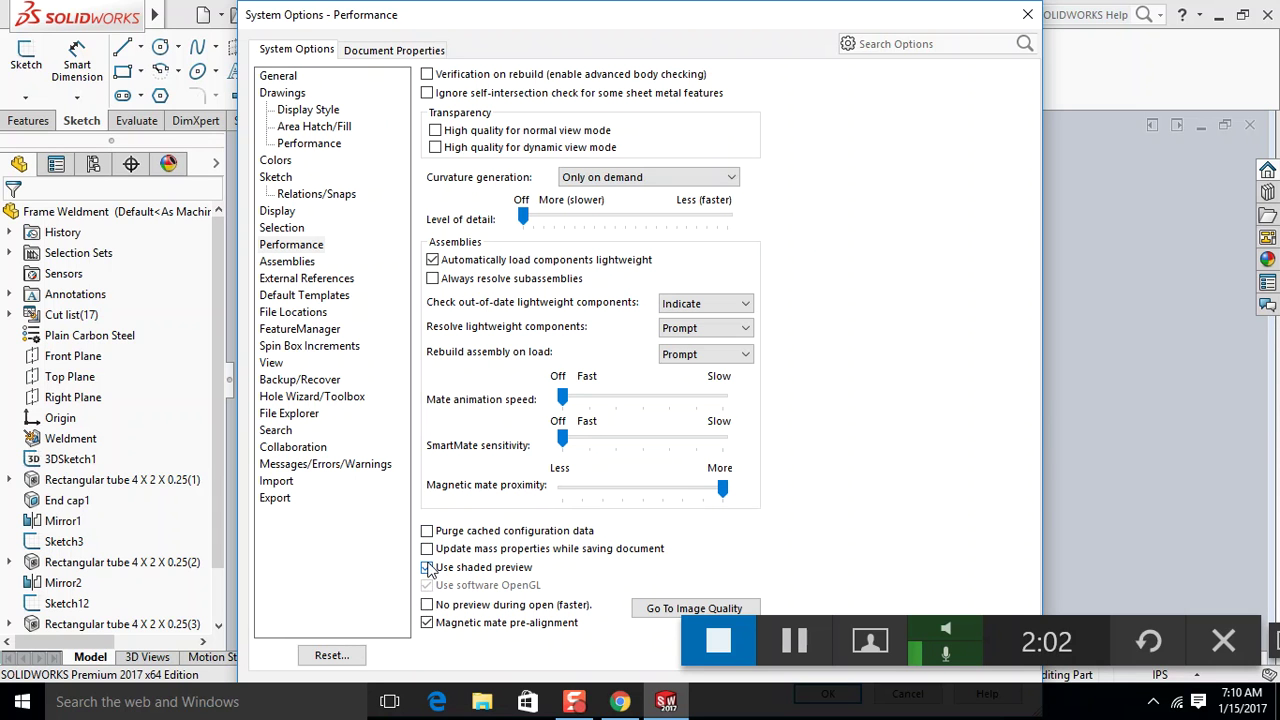
left_click(430, 605)
left_click_drag(695, 497, 607, 499)
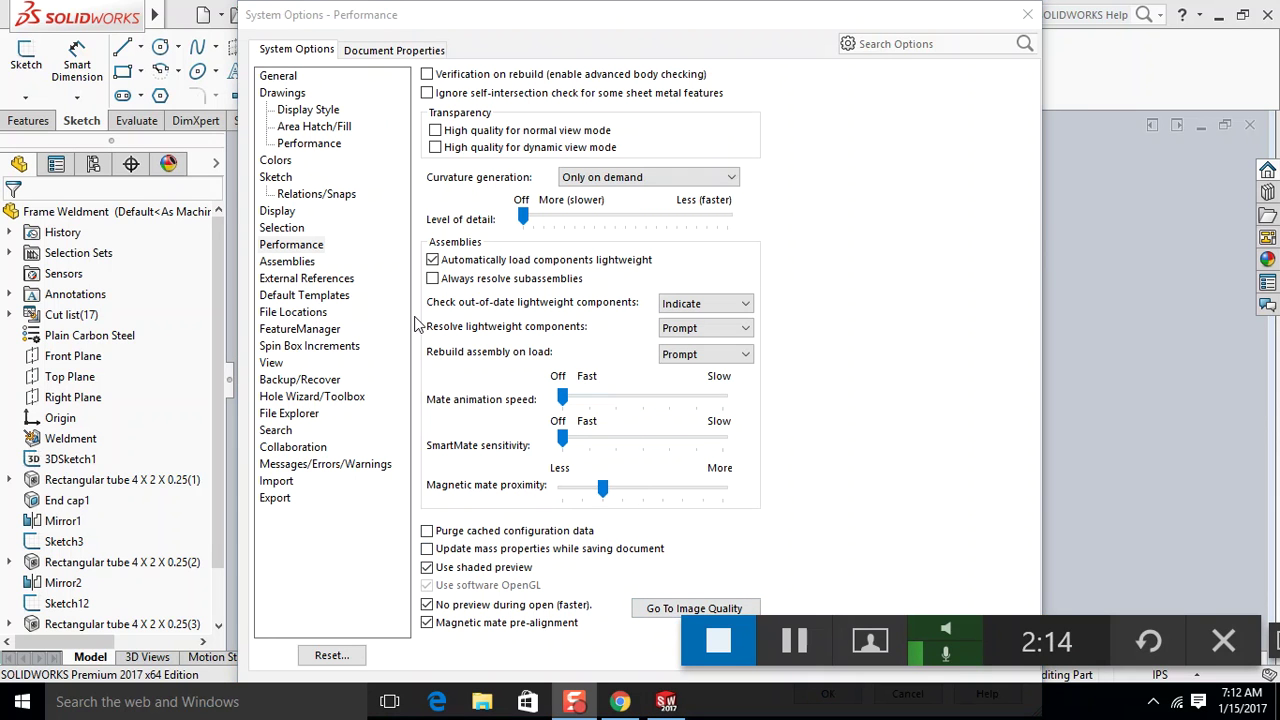
left_click(304, 263)
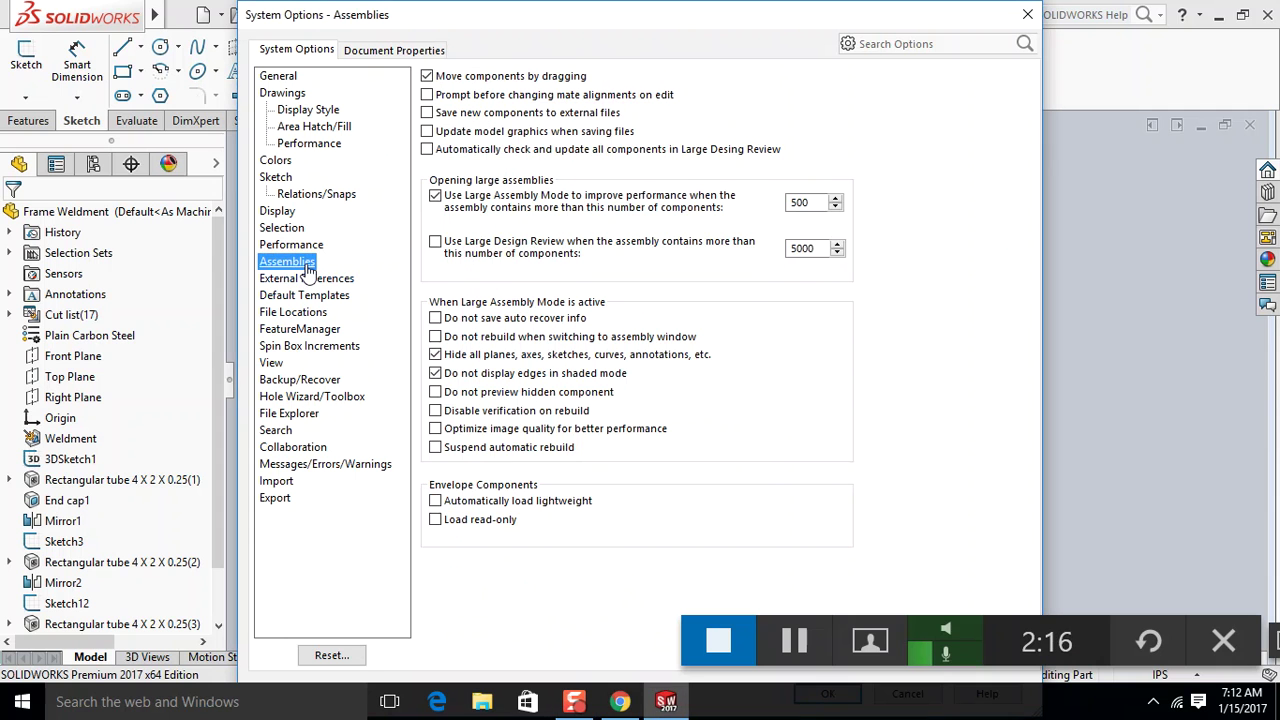
- Check the mate-alignment prompt and external-file saving, set Large Assembly Mode to 300, and skip auto-recover info
left_click(428, 96)
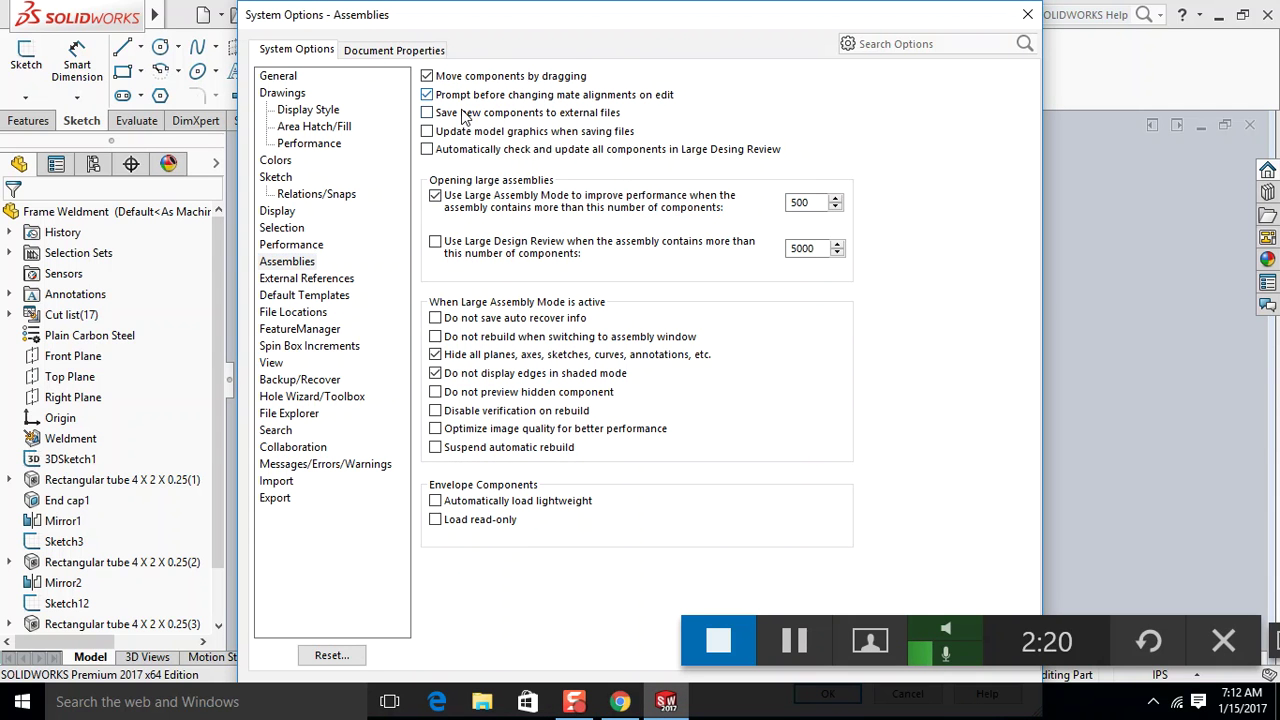
left_click(427, 113)
double_click(800, 202)
type("300")
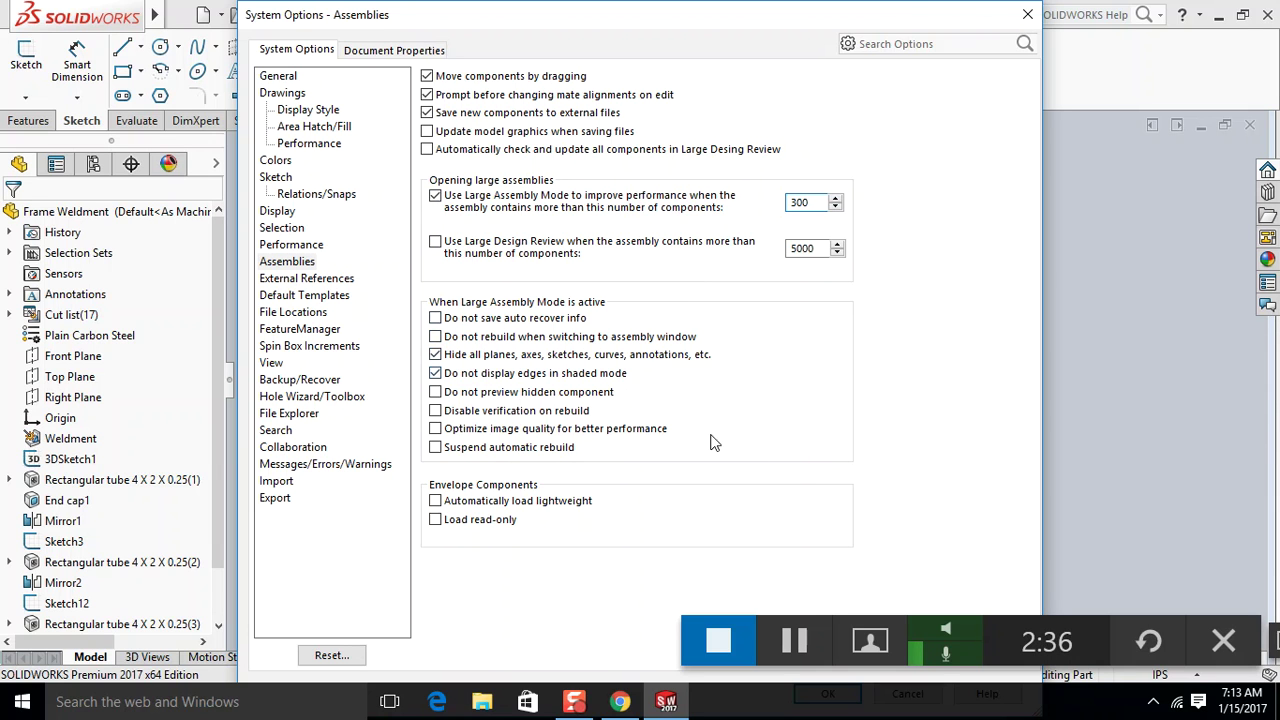
key("alt+p")
key("F9")
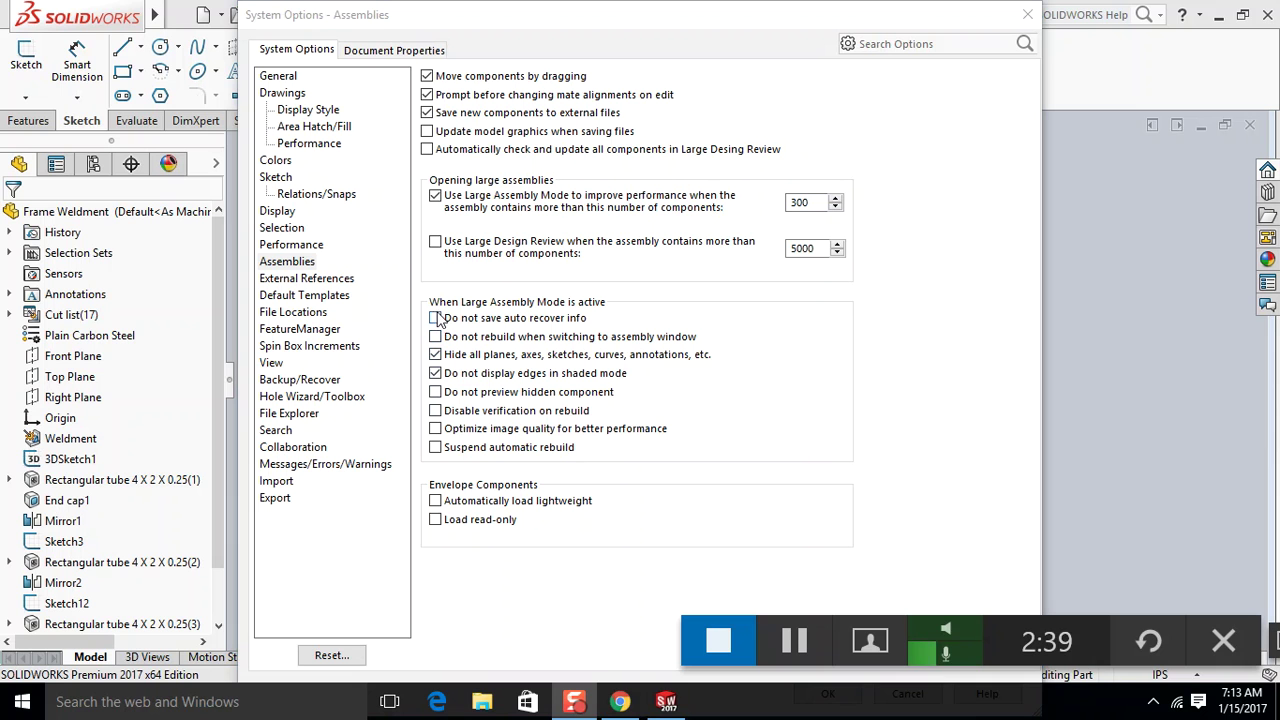
left_click(435, 318)
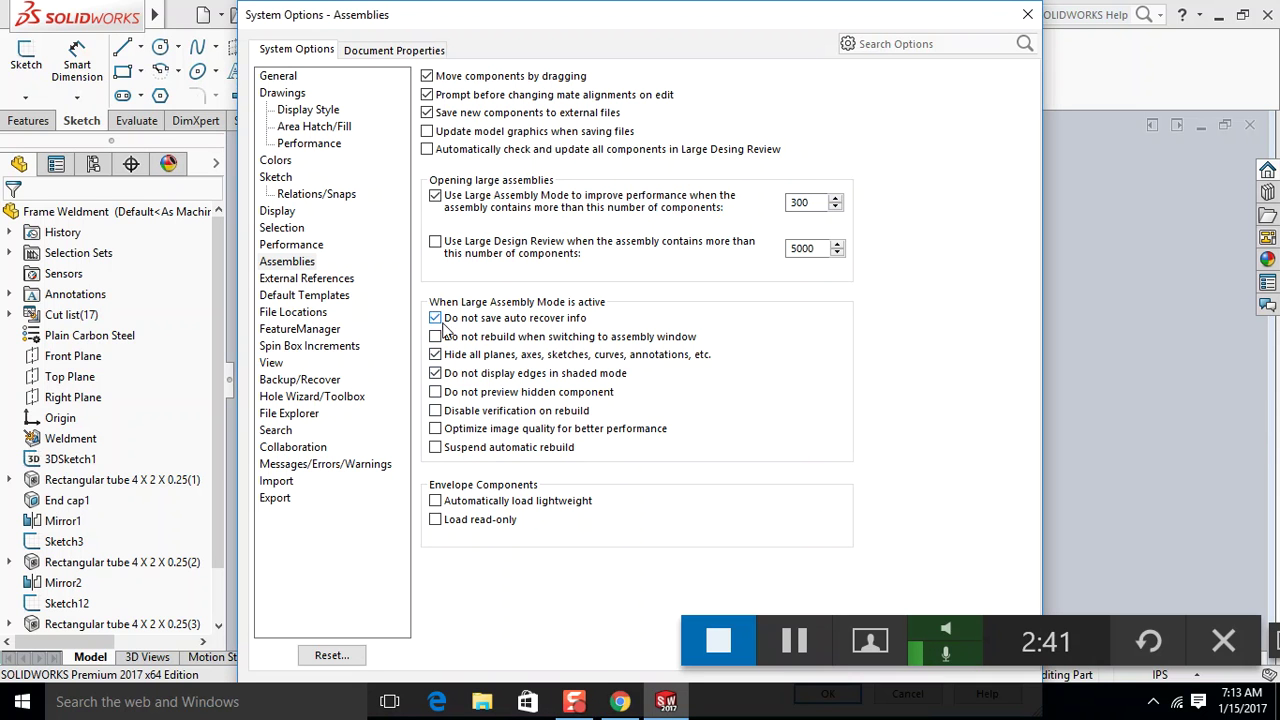
- Set referenced documents to load on Prompt and stop searching file locations for references
left_click(311, 281)
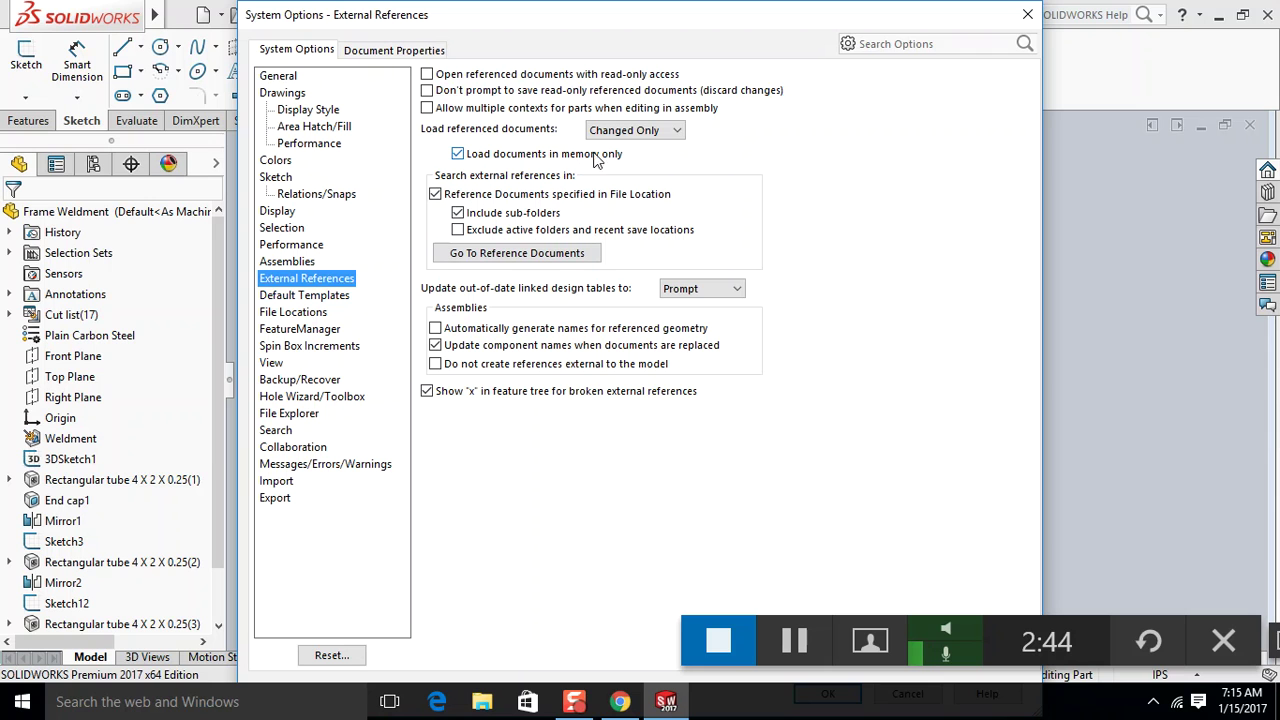
left_click(630, 133)
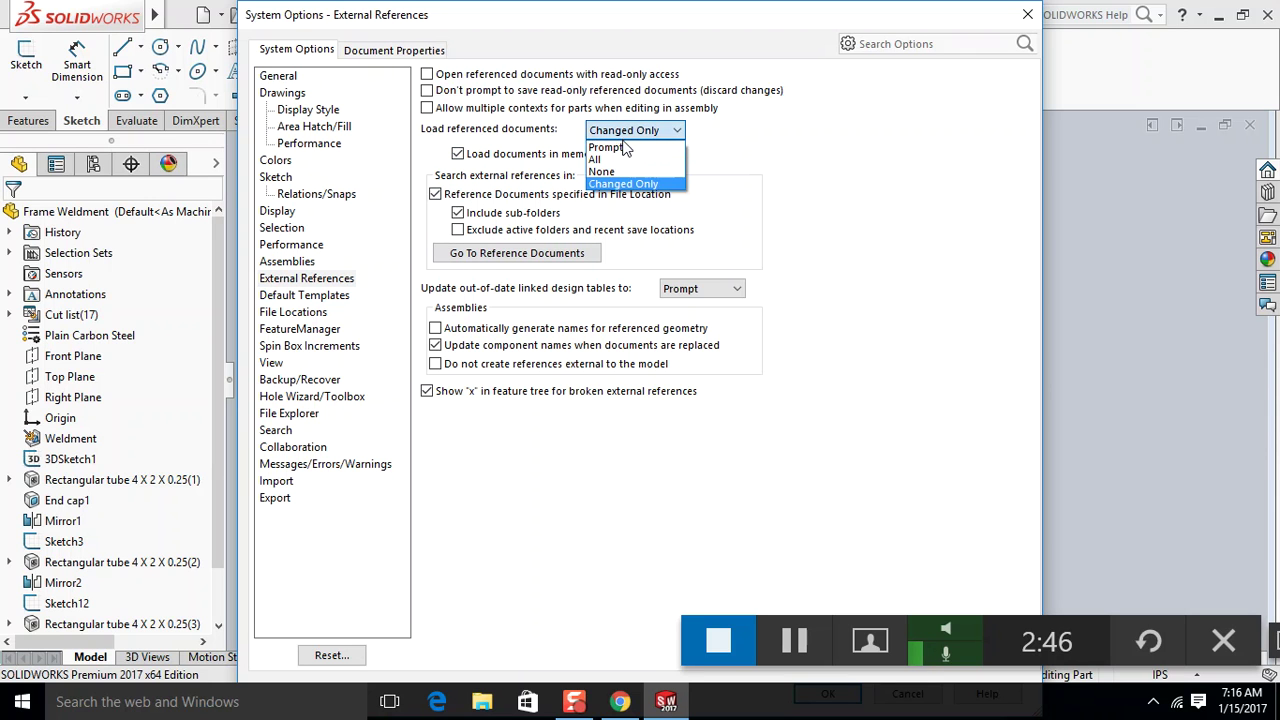
left_click(616, 150)
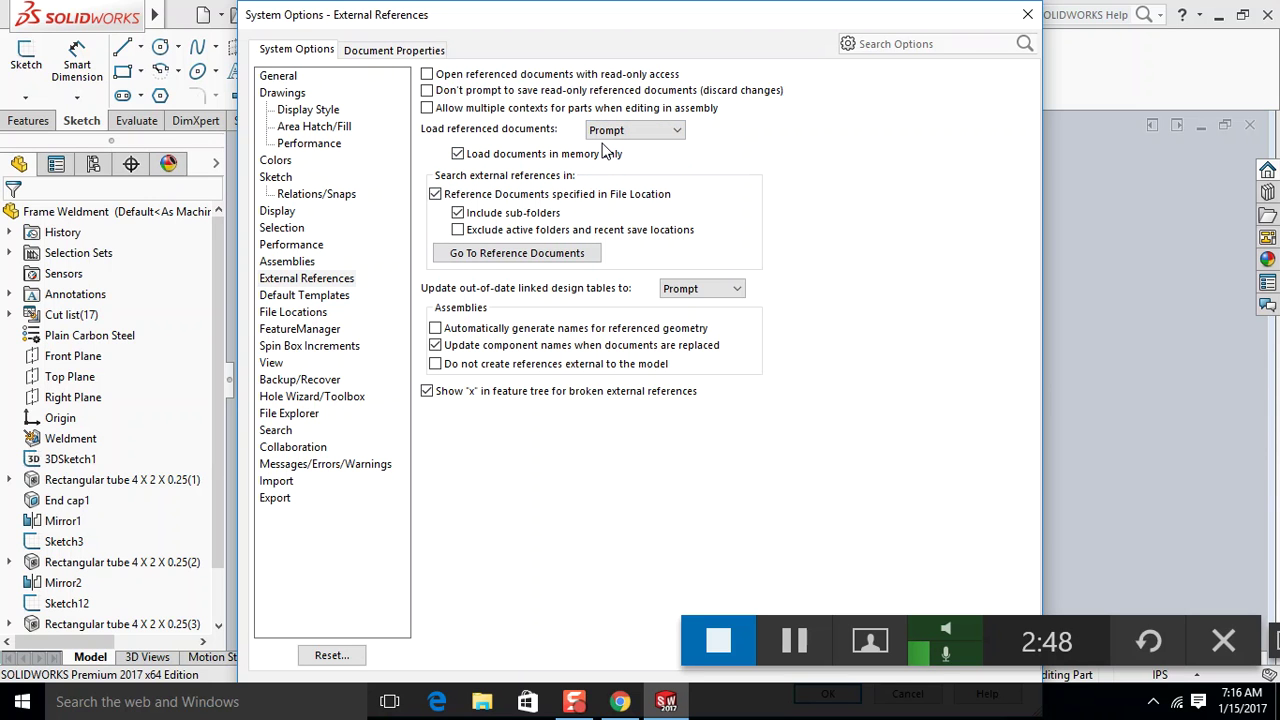
left_click(436, 197)
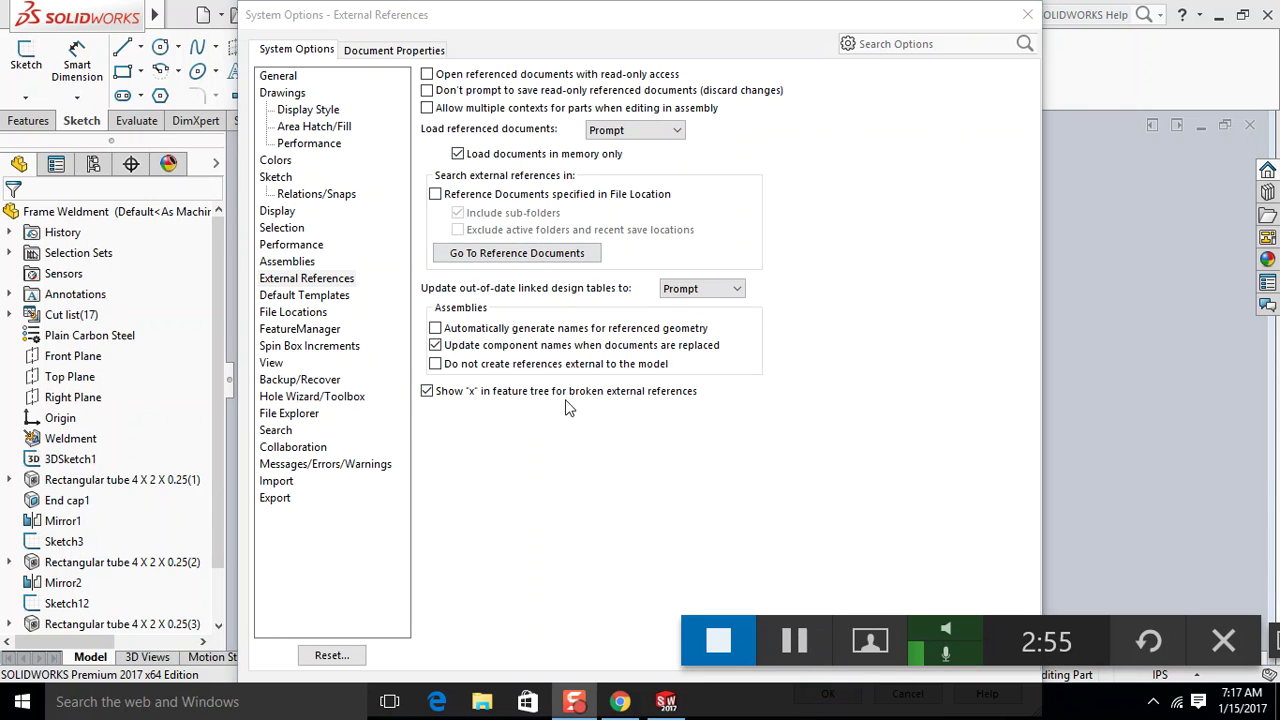
- Turn off the transparent flyout FeatureManager tree and move to the View page
left_click(300, 329)
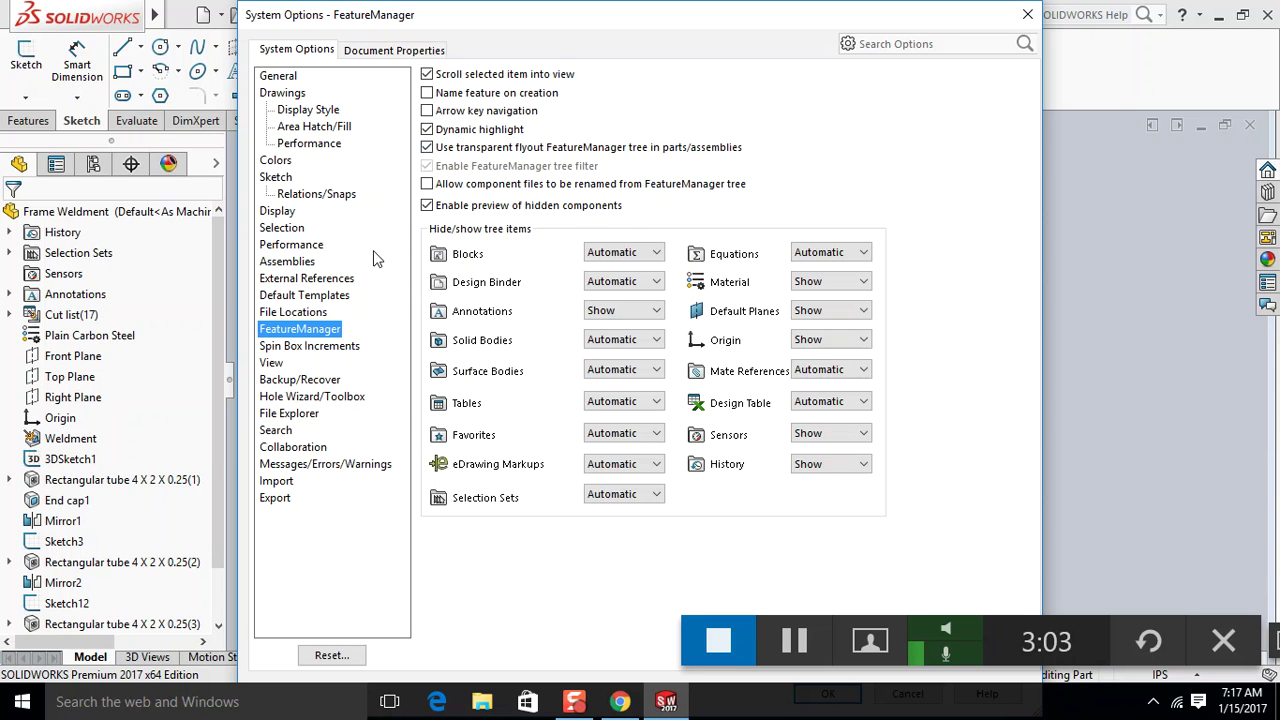
left_click(427, 147)
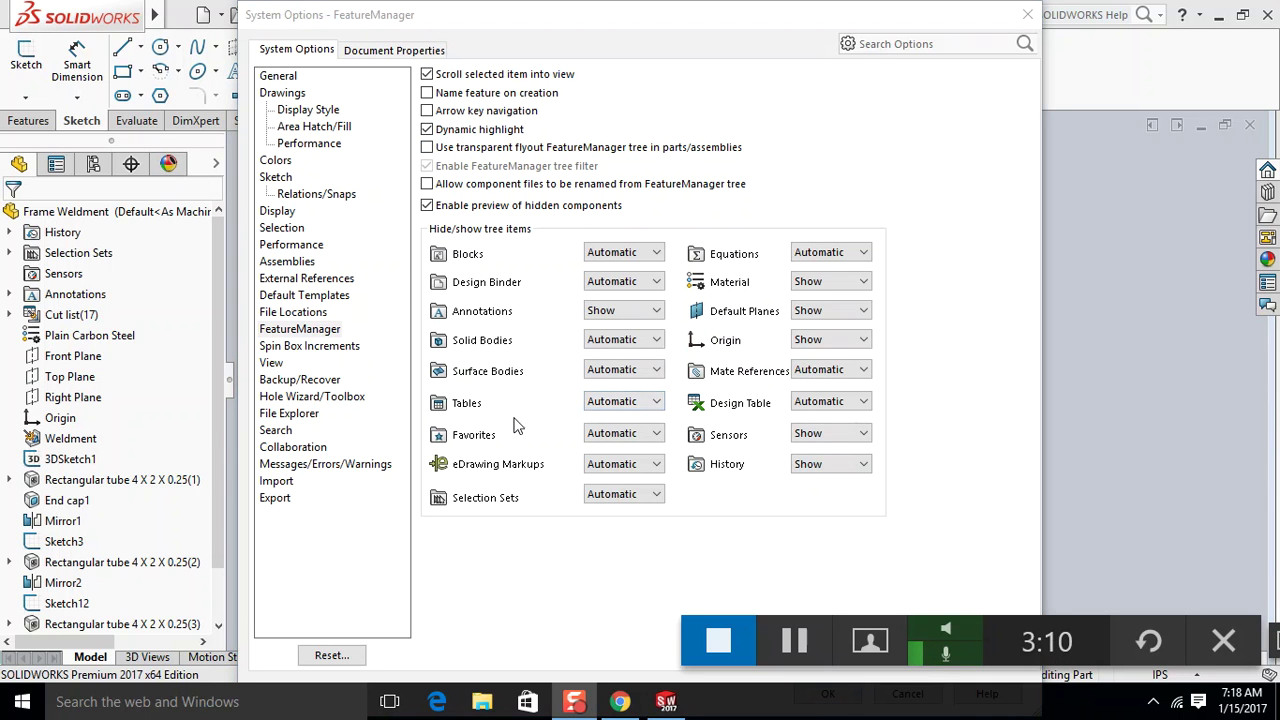
left_click(271, 362)
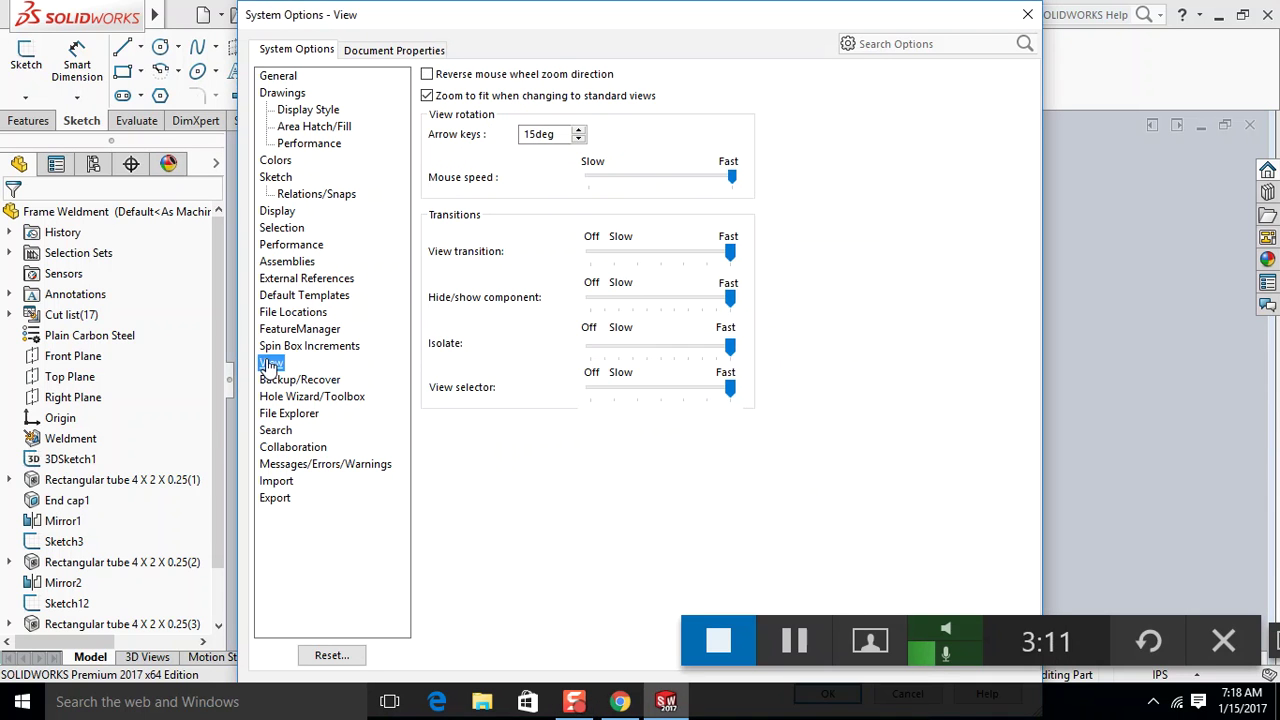
- Disable zoom to fit, use 5° arrow-key rotation, and turn off view, hide/show, isolate and selector transitions
left_click(427, 96)
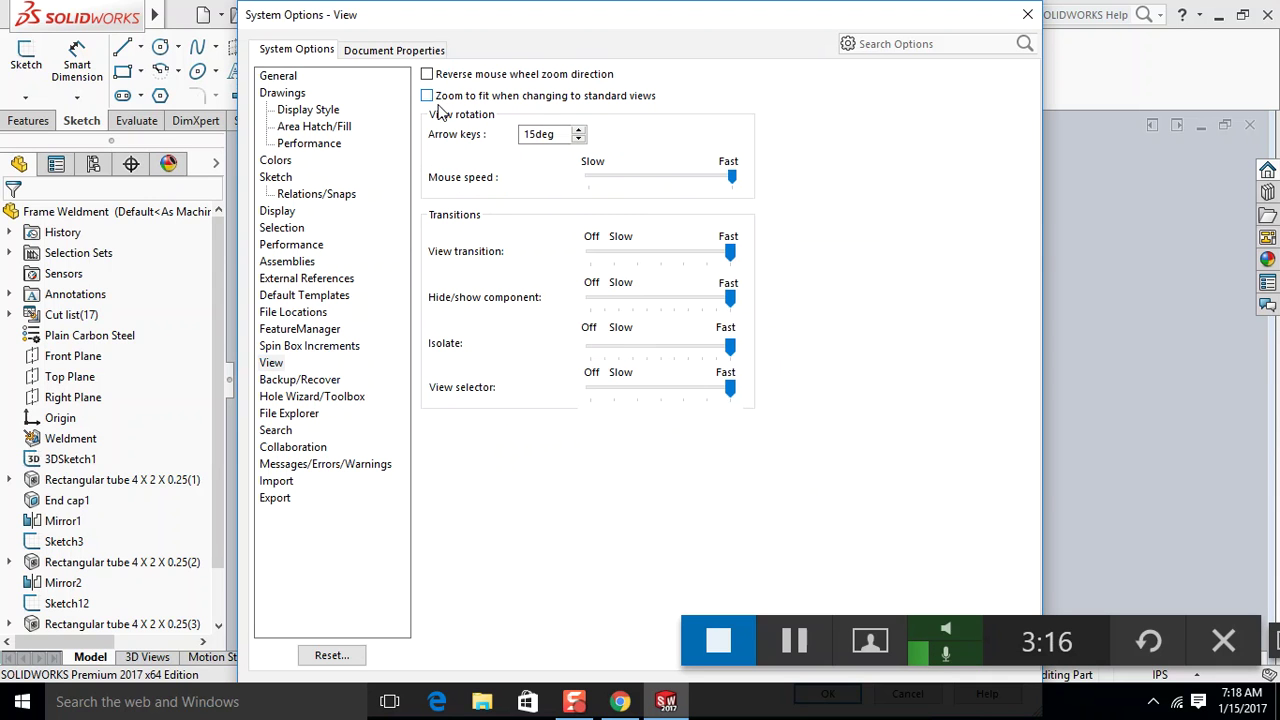
double_click(540, 134)
type("5")
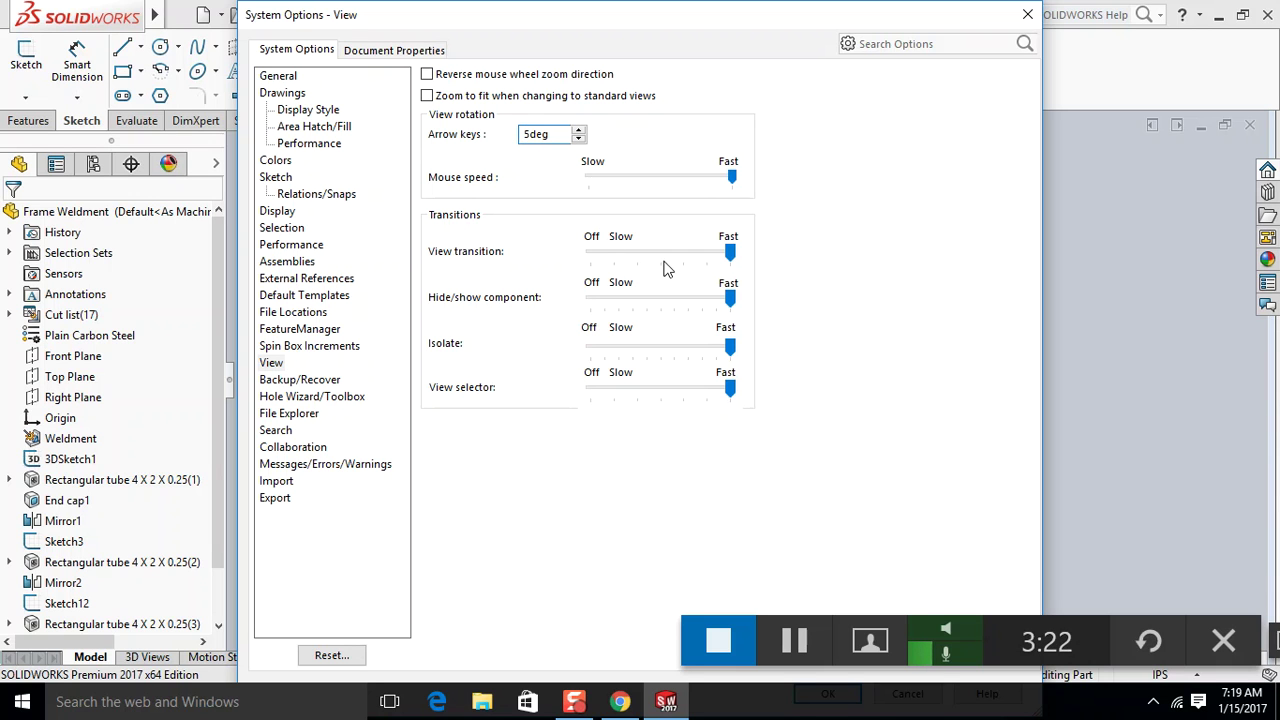
left_click_drag(730, 252, 590, 252)
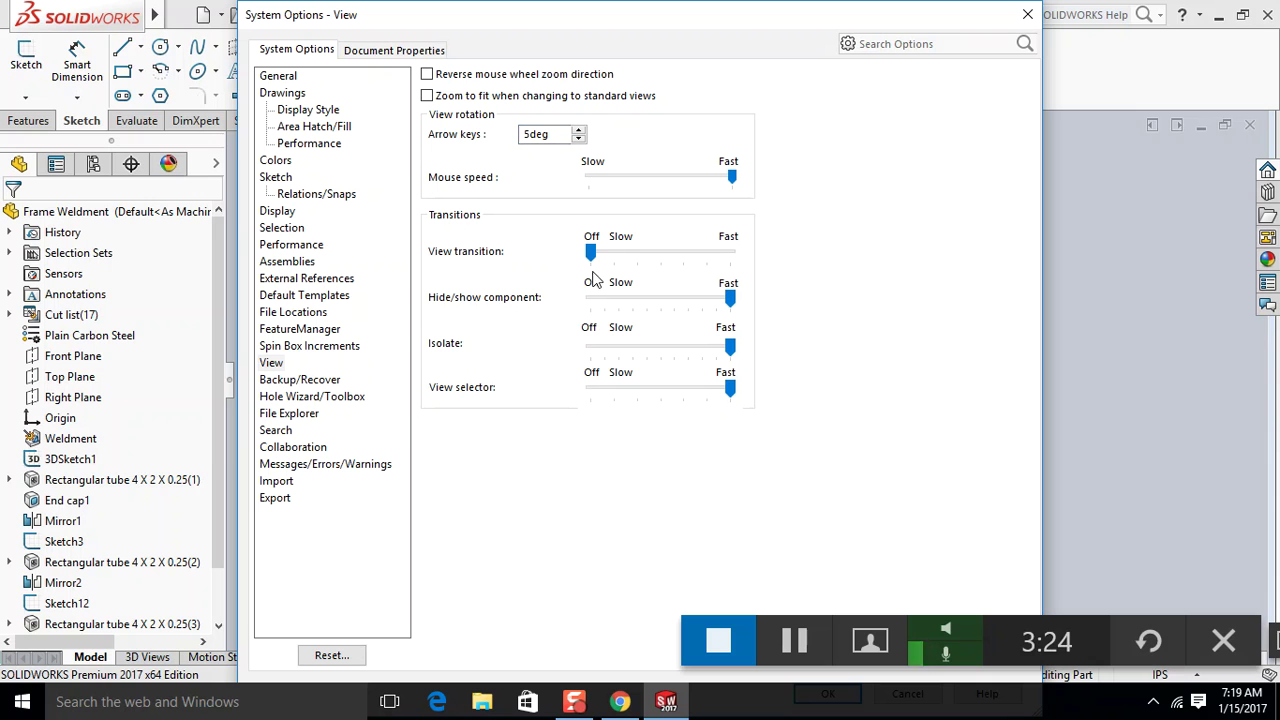
left_click_drag(730, 310, 590, 300)
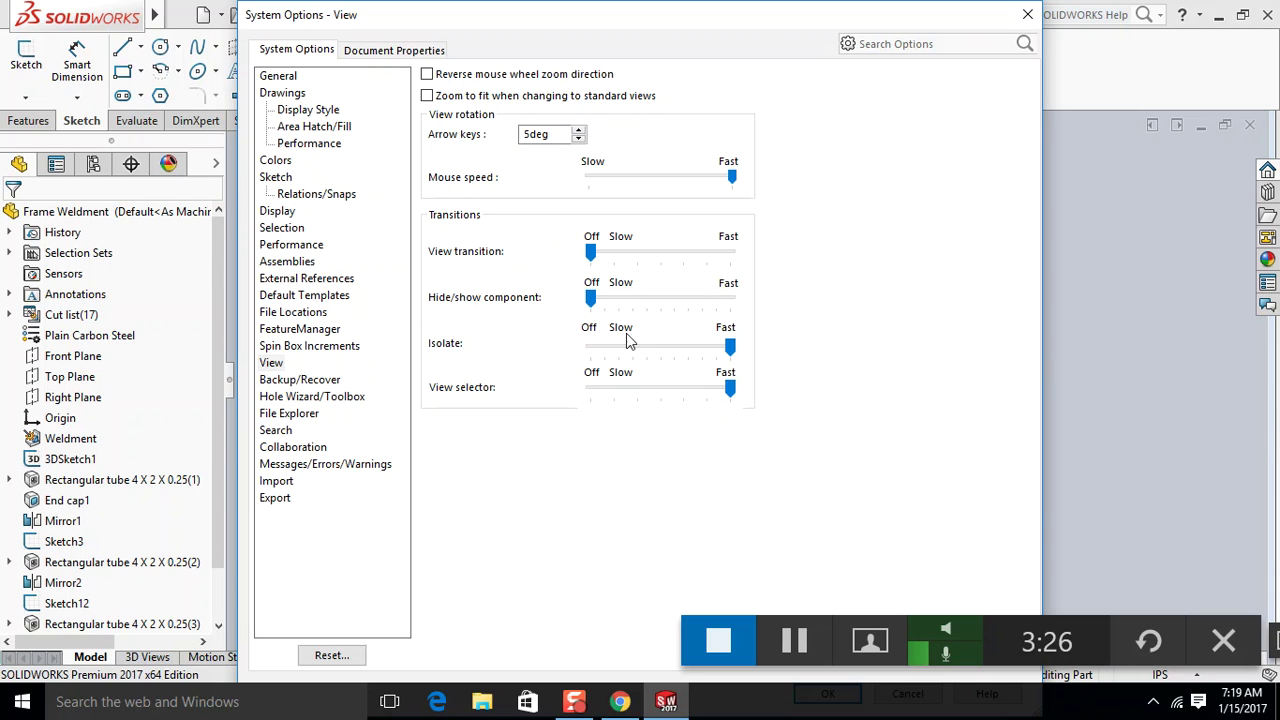
left_click_drag(728, 350, 577, 355)
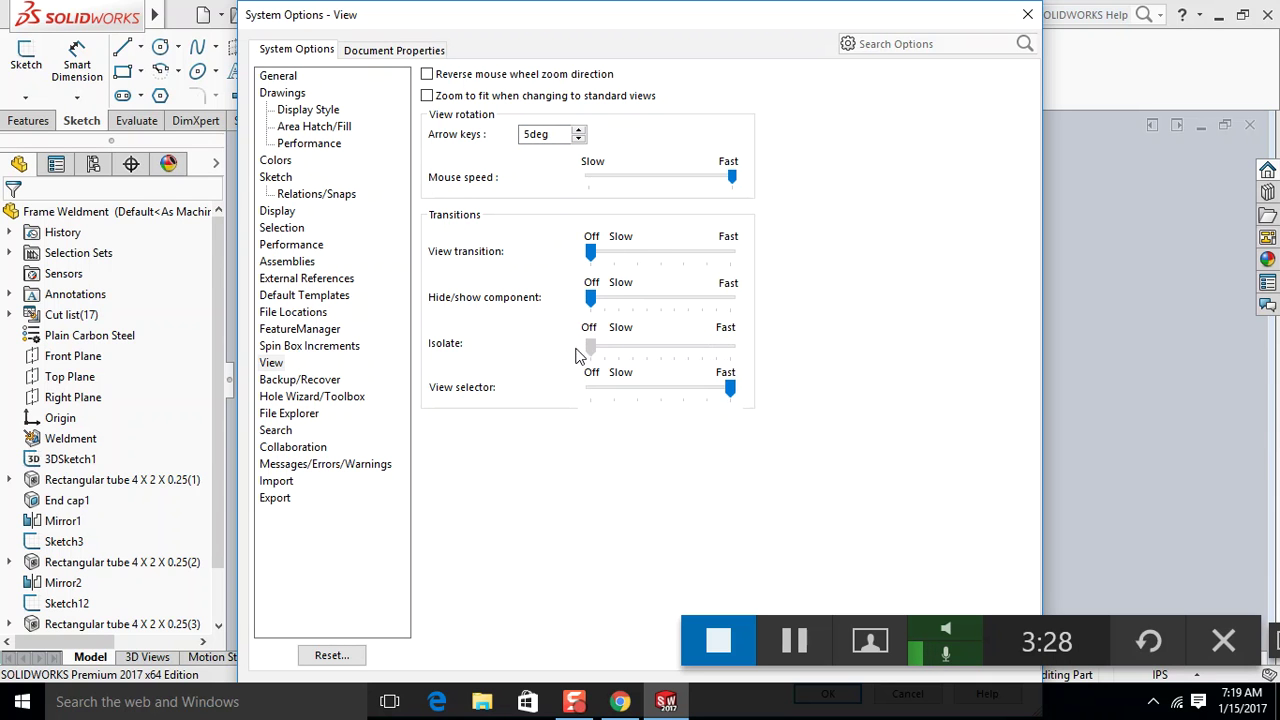
left_click_drag(728, 390, 580, 390)
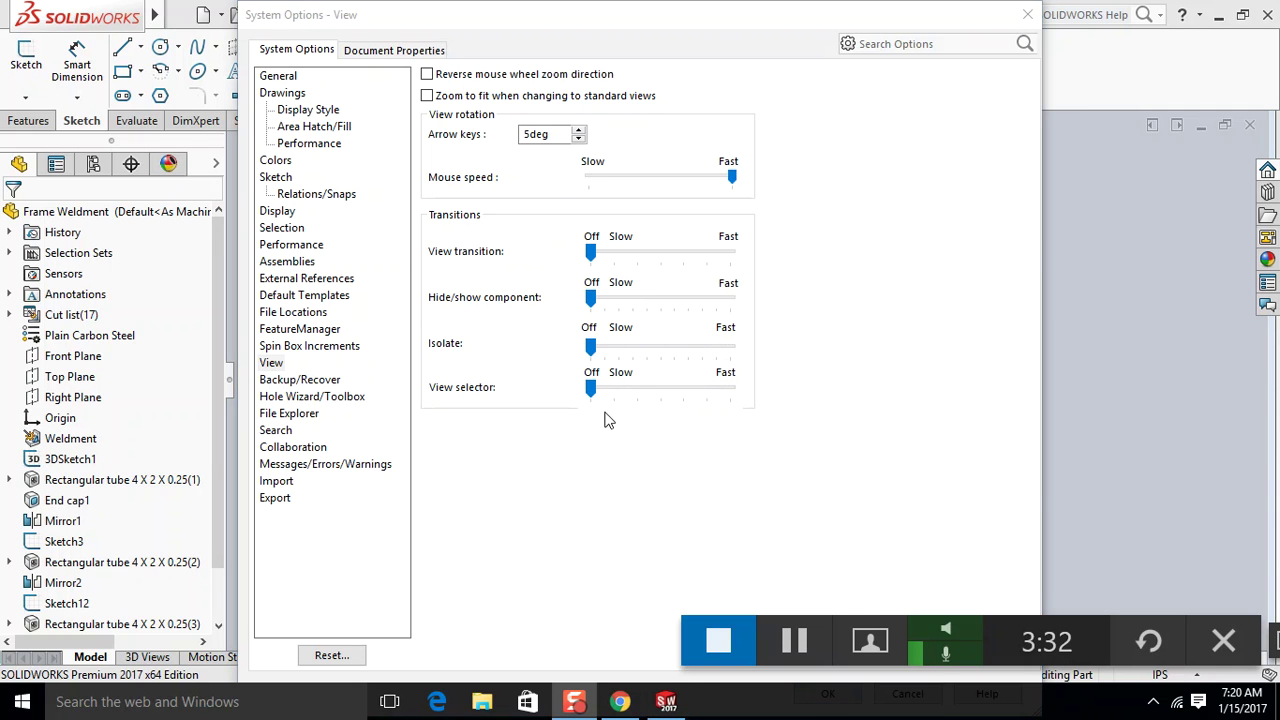